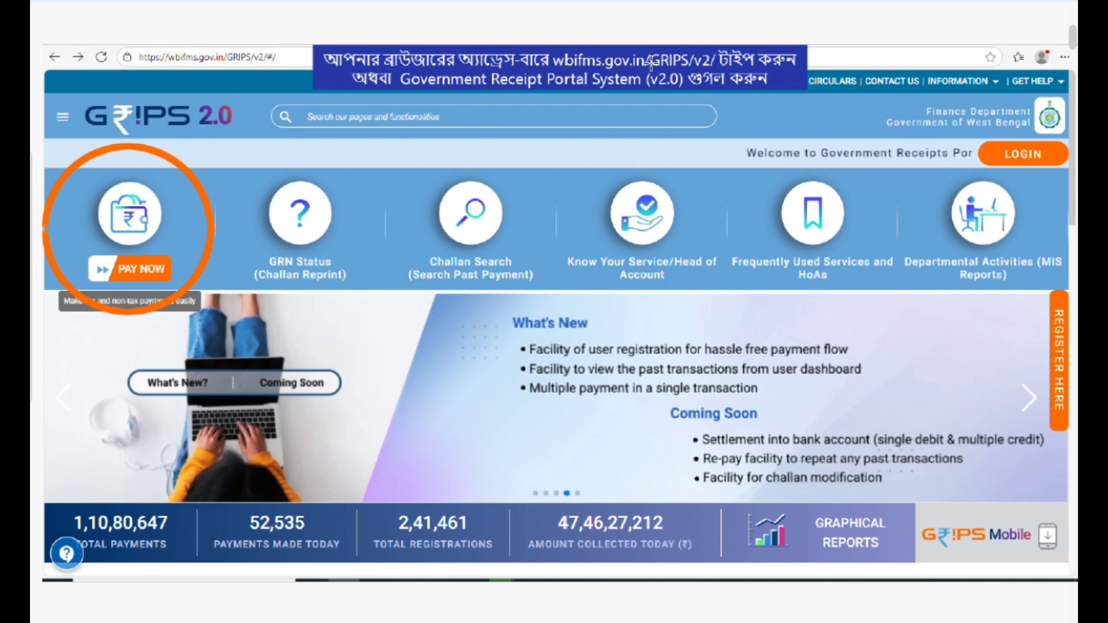
{"action": "left_click_drag", "start_coordinate": [693, 58], "coordinate": [694, 49]}
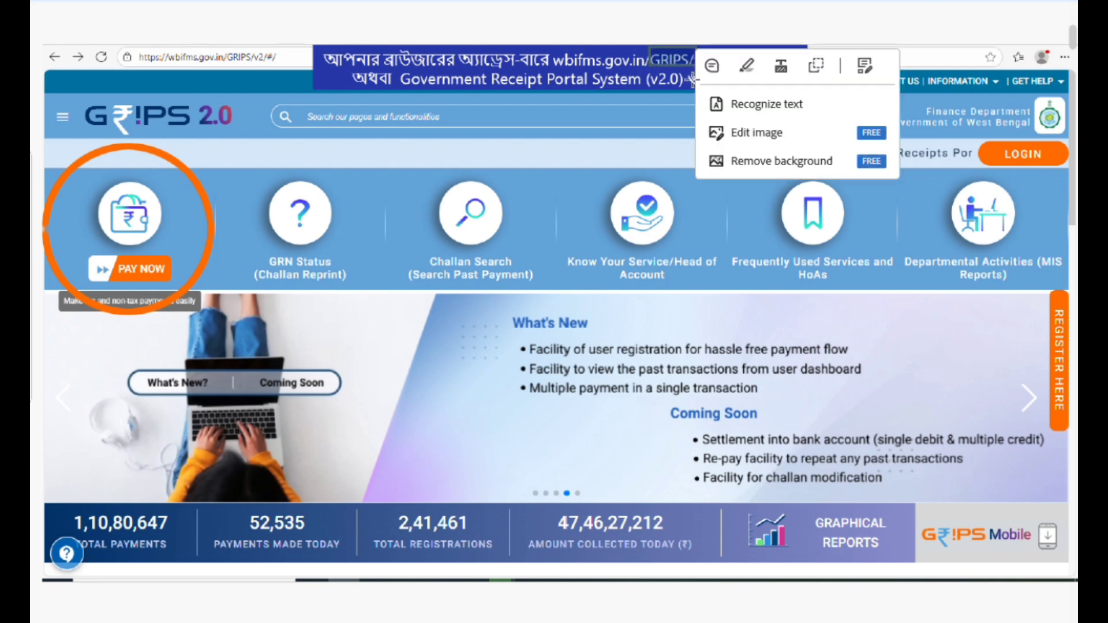
{"action": "left_click", "coordinate": [645, 113]}
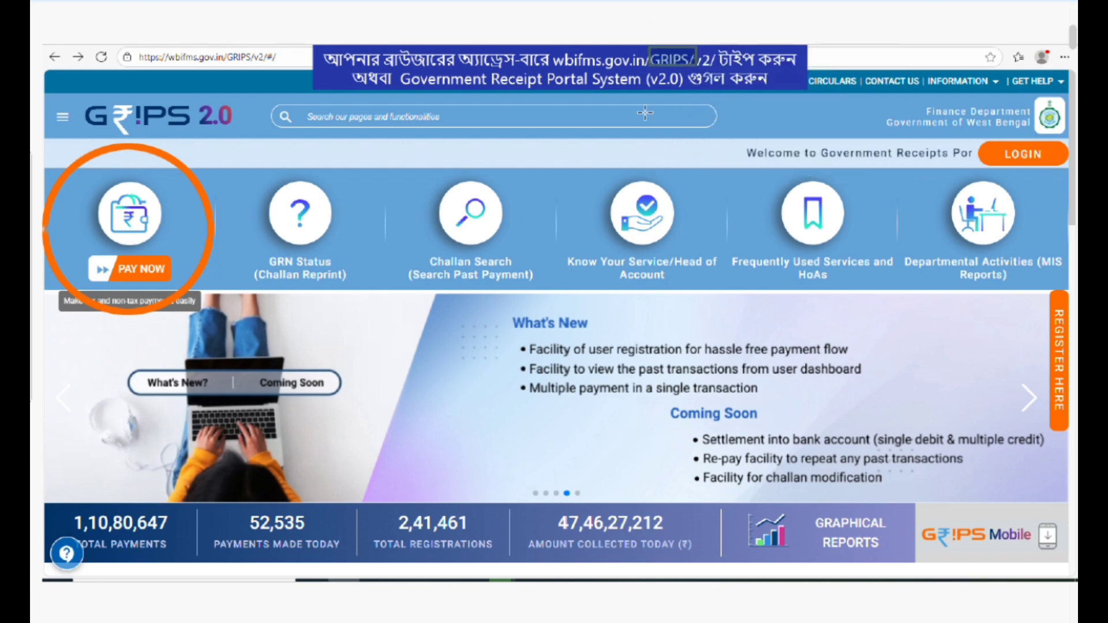
{"action": "left_click", "coordinate": [750, 230]}
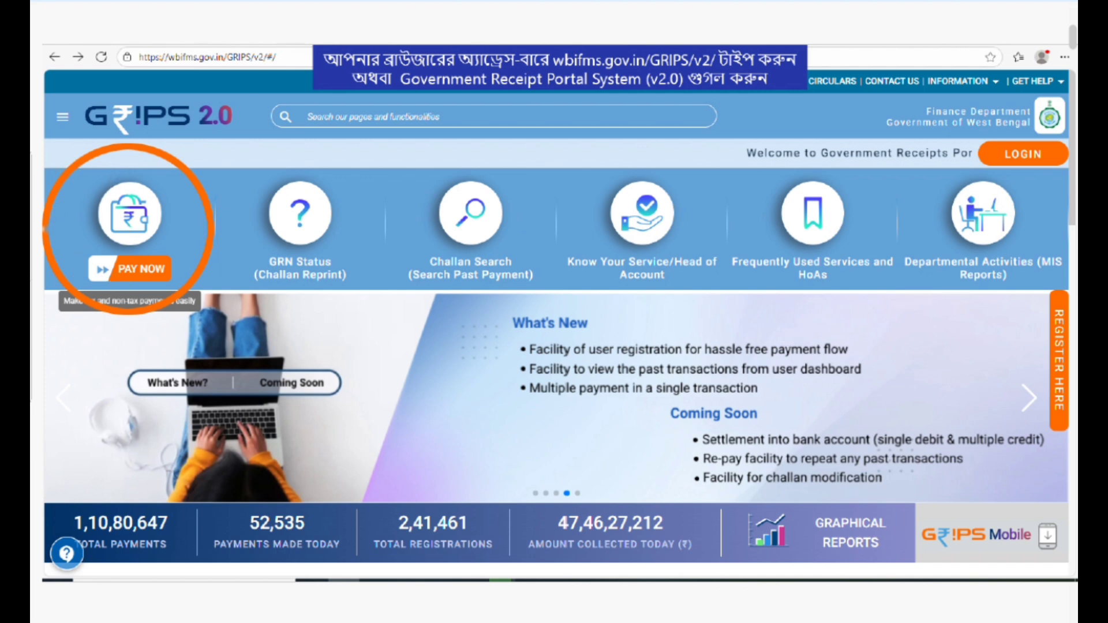
Mark the PAY NOW icon on the GRIPS home page screenshot with the freehand drawing tool
{"action": "left_click", "coordinate": [17, 283]}
{"action": "left_click", "coordinate": [85, 282]}
{"action": "mouse_move", "coordinate": [75, 169]}
{"action": "left_mouse_down"}
{"action": "mouse_move", "coordinate": [198, 218]}
{"action": "mouse_move", "coordinate": [202, 300]}
{"action": "mouse_move", "coordinate": [76, 202]}
{"action": "mouse_move", "coordinate": [149, 183]}
{"action": "mouse_move", "coordinate": [154, 300]}
{"action": "mouse_move", "coordinate": [82, 179]}
{"action": "mouse_move", "coordinate": [159, 177]}
{"action": "mouse_move", "coordinate": [122, 255]}
{"action": "mouse_move", "coordinate": [109, 252]}
{"action": "mouse_move", "coordinate": [183, 284]}
{"action": "mouse_move", "coordinate": [199, 234]}
{"action": "mouse_move", "coordinate": [110, 238]}
{"action": "mouse_move", "coordinate": [180, 256]}
{"action": "left_mouse_up"}
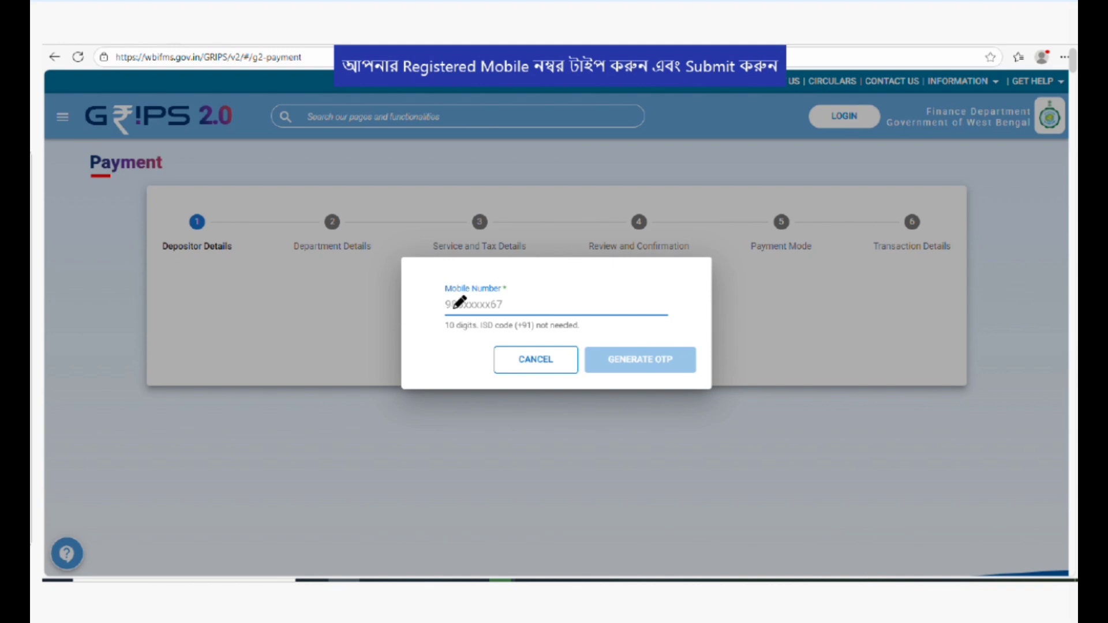
Mark the Mobile Number field, the OTP Submit button and the Proceed Without Login option with the pen on their guide pages
{"action": "mouse_move", "coordinate": [517, 304]}
{"action": "left_mouse_down"}
{"action": "mouse_move", "coordinate": [560, 282]}
{"action": "mouse_move", "coordinate": [577, 300]}
{"action": "left_mouse_up"}
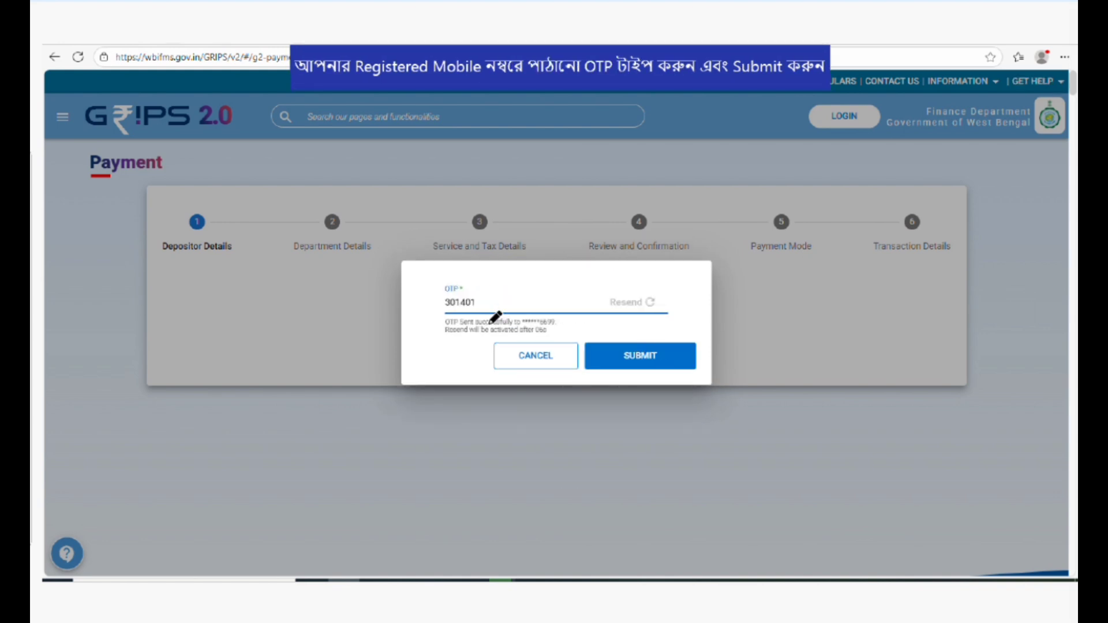
{"action": "mouse_move", "coordinate": [602, 346]}
{"action": "left_mouse_down"}
{"action": "mouse_move", "coordinate": [611, 357]}
{"action": "mouse_move", "coordinate": [673, 330]}
{"action": "mouse_move", "coordinate": [674, 344]}
{"action": "left_mouse_up"}
{"action": "scroll", "coordinate": [680, 342], "scroll_direction": "down", "scroll_amount": 1}
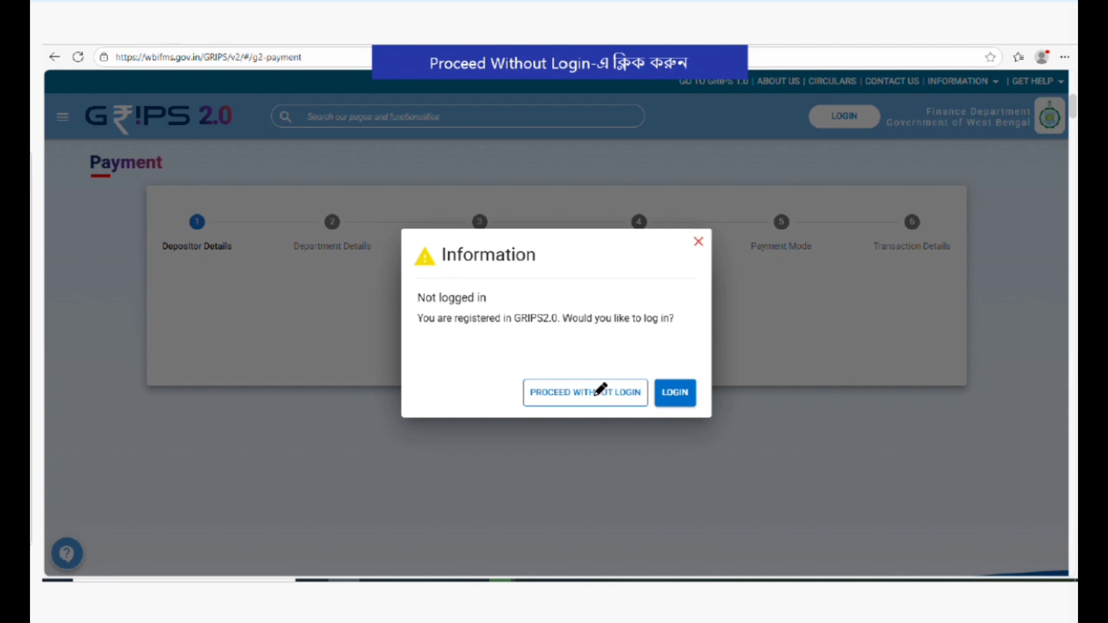
{"action": "mouse_move", "coordinate": [537, 392]}
{"action": "left_mouse_down"}
{"action": "mouse_move", "coordinate": [543, 404]}
{"action": "mouse_move", "coordinate": [638, 404]}
{"action": "mouse_move", "coordinate": [645, 381]}
{"action": "mouse_move", "coordinate": [525, 383]}
{"action": "mouse_move", "coordinate": [522, 395]}
{"action": "mouse_move", "coordinate": [554, 397]}
{"action": "left_mouse_up"}
Draw a red tick beside the Guidelines For Depositors heading and circle the Accept button
{"action": "key", "text": "Right"}
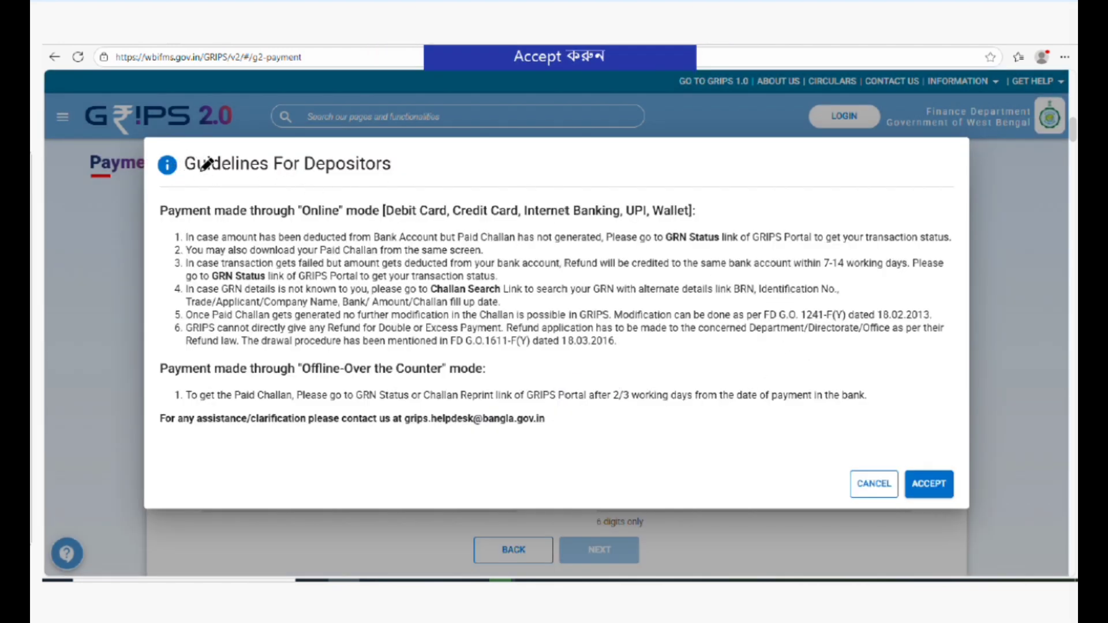
{"action": "mouse_move", "coordinate": [397, 168]}
{"action": "left_mouse_down"}
{"action": "mouse_move", "coordinate": [437, 169]}
{"action": "mouse_move", "coordinate": [426, 160]}
{"action": "mouse_move", "coordinate": [462, 153]}
{"action": "left_mouse_up"}
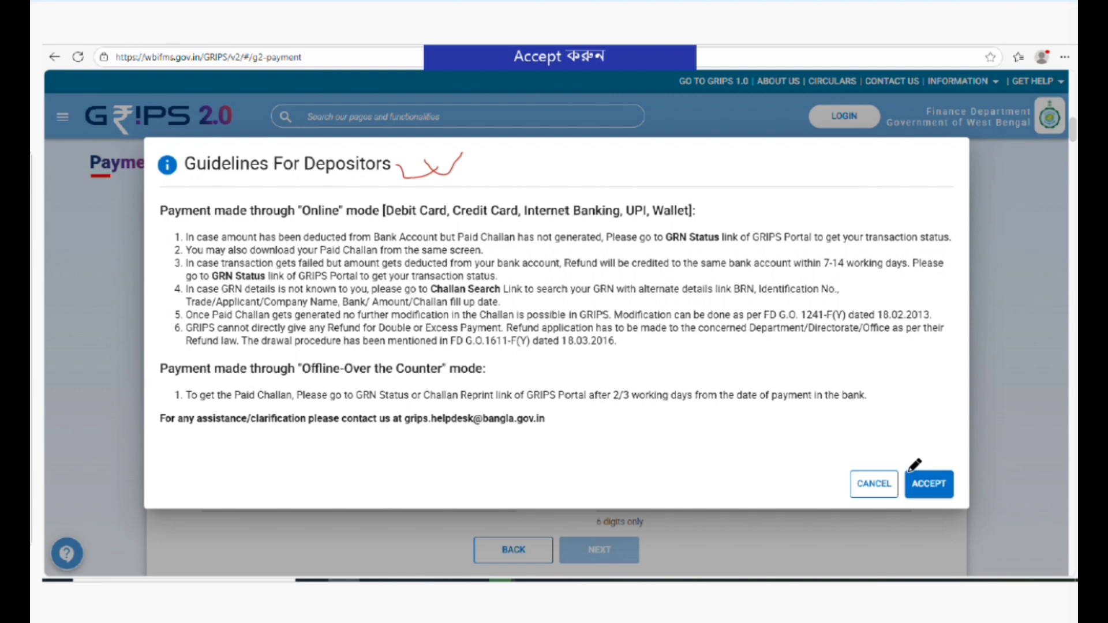
{"action": "mouse_move", "coordinate": [944, 471]}
{"action": "left_mouse_down"}
{"action": "mouse_move", "coordinate": [959, 494]}
{"action": "mouse_move", "coordinate": [917, 502]}
{"action": "mouse_move", "coordinate": [924, 462]}
{"action": "mouse_move", "coordinate": [941, 460]}
{"action": "mouse_move", "coordinate": [956, 498]}
{"action": "mouse_move", "coordinate": [909, 478]}
{"action": "mouse_move", "coordinate": [918, 468]}
{"action": "left_mouse_up"}
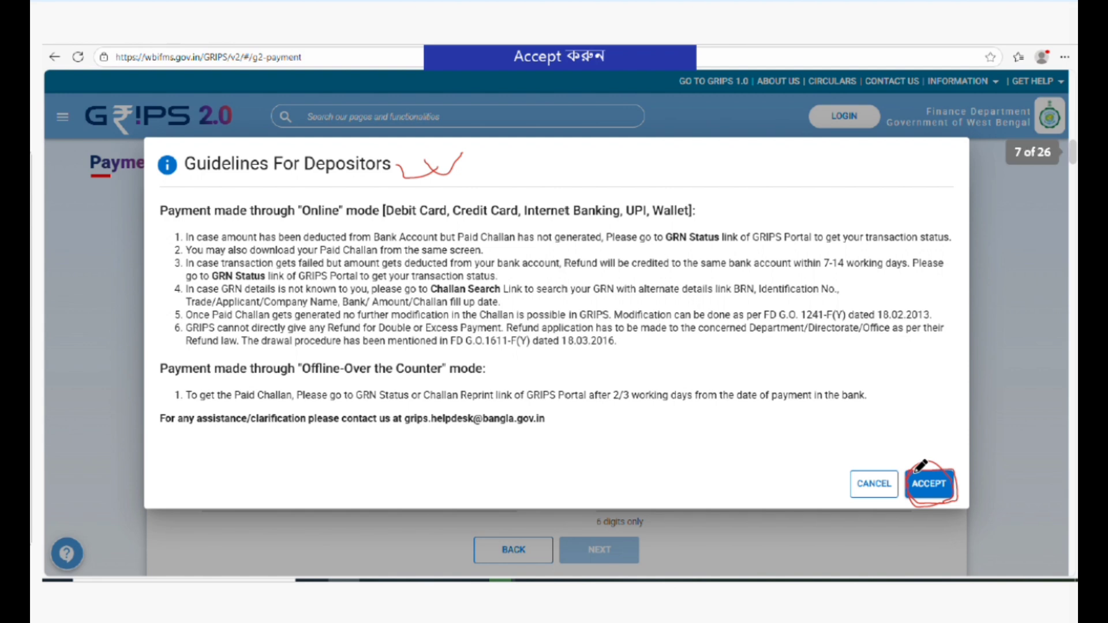
{"action": "scroll", "coordinate": [916, 472], "scroll_direction": "down", "scroll_amount": 1}
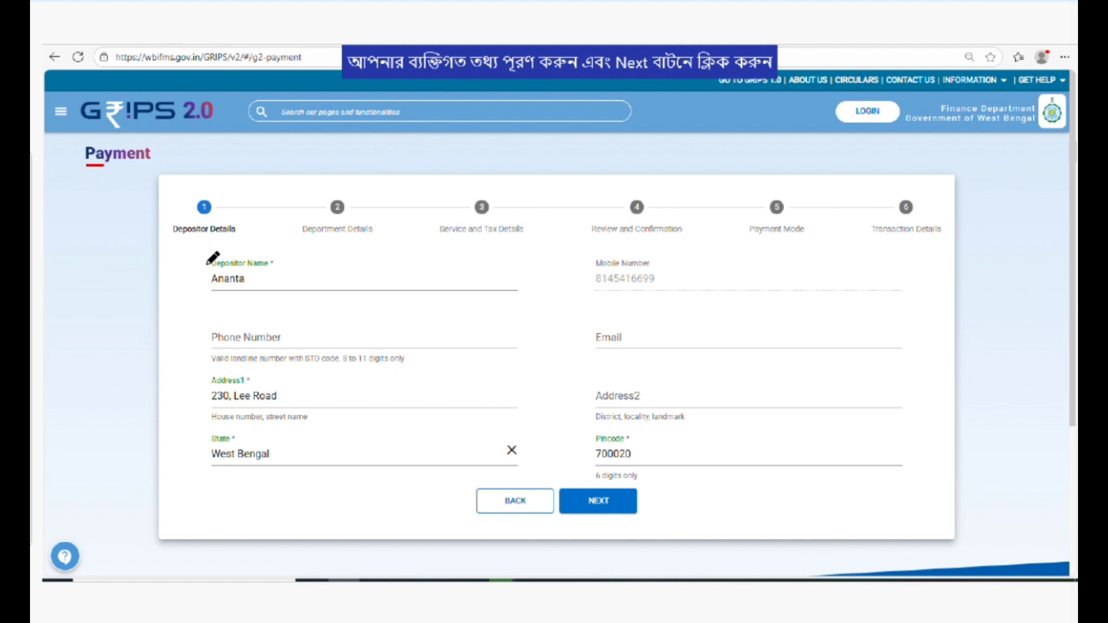
{"action": "left_click_drag", "start_coordinate": [213, 280], "coordinate": [254, 280]}
{"action": "left_click_drag", "start_coordinate": [268, 274], "coordinate": [301, 271]}
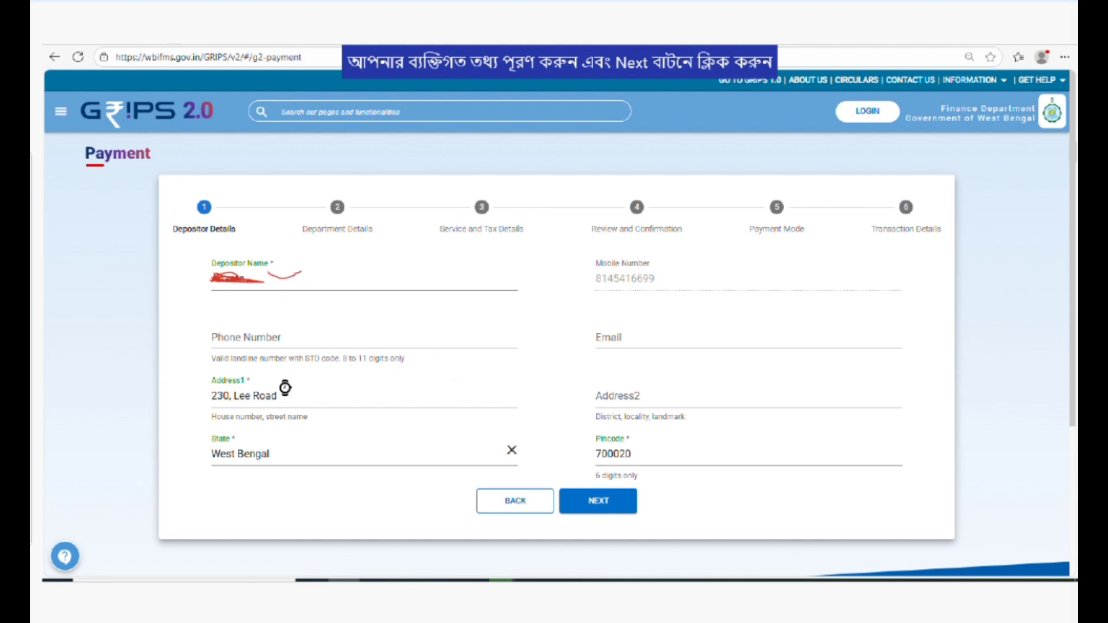
{"action": "key", "text": "ctrl+z"}
{"action": "key", "text": "ctrl+z"}
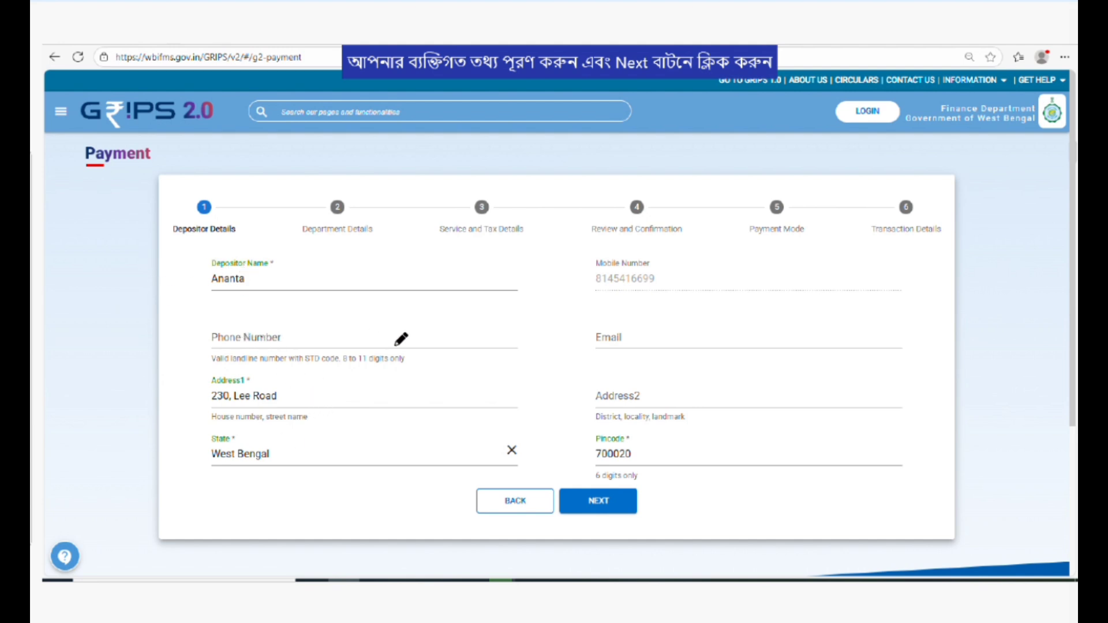
Circle the landline number hint, tick the Address1, State and Pincode fields, and mark the Depositor Name asterisk
{"action": "mouse_move", "coordinate": [307, 352]}
{"action": "left_mouse_down"}
{"action": "mouse_move", "coordinate": [363, 370]}
{"action": "mouse_move", "coordinate": [419, 358]}
{"action": "mouse_move", "coordinate": [321, 347]}
{"action": "left_mouse_up"}
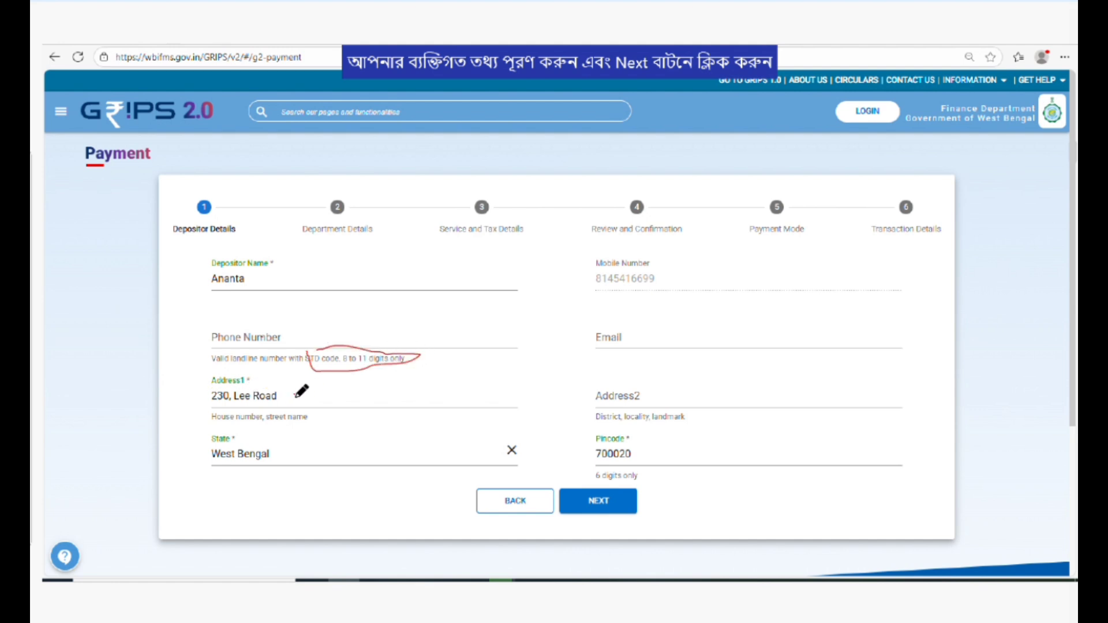
{"action": "left_click_drag", "start_coordinate": [294, 395], "coordinate": [354, 389]}
{"action": "mouse_move", "coordinate": [282, 456]}
{"action": "left_mouse_down"}
{"action": "mouse_move", "coordinate": [304, 449]}
{"action": "mouse_move", "coordinate": [306, 467]}
{"action": "mouse_move", "coordinate": [346, 444]}
{"action": "left_mouse_up"}
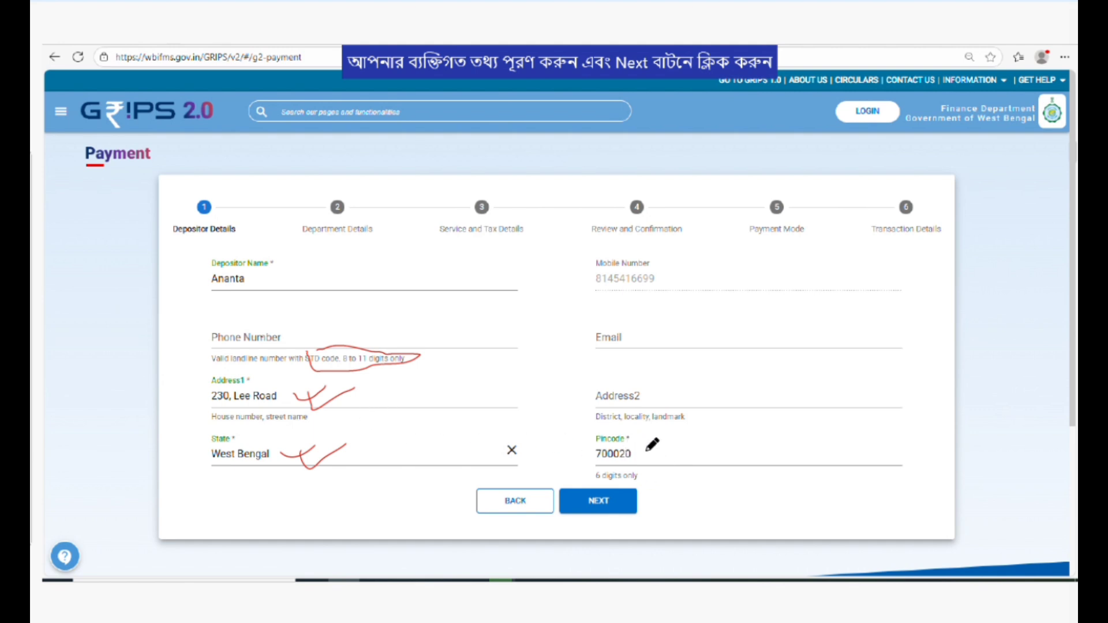
{"action": "mouse_move", "coordinate": [647, 451]}
{"action": "left_mouse_down"}
{"action": "mouse_move", "coordinate": [688, 445]}
{"action": "mouse_move", "coordinate": [668, 463]}
{"action": "mouse_move", "coordinate": [707, 457]}
{"action": "left_mouse_up"}
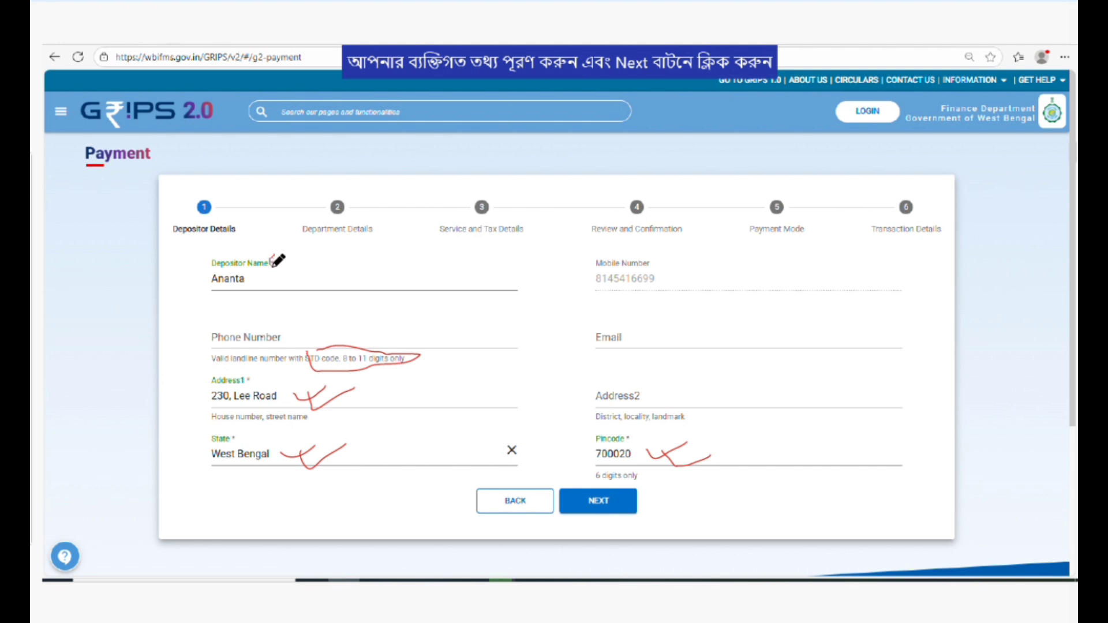
{"action": "left_click_drag", "start_coordinate": [277, 258], "coordinate": [270, 257]}
Mark the Next button on the depositor details page and the Confirm button in the alert with the pen
{"action": "mouse_move", "coordinate": [567, 490]}
{"action": "left_mouse_down"}
{"action": "mouse_move", "coordinate": [637, 499]}
{"action": "mouse_move", "coordinate": [597, 515]}
{"action": "mouse_move", "coordinate": [581, 486]}
{"action": "mouse_move", "coordinate": [636, 489]}
{"action": "mouse_move", "coordinate": [609, 512]}
{"action": "mouse_move", "coordinate": [584, 491]}
{"action": "mouse_move", "coordinate": [599, 485]}
{"action": "left_mouse_up"}
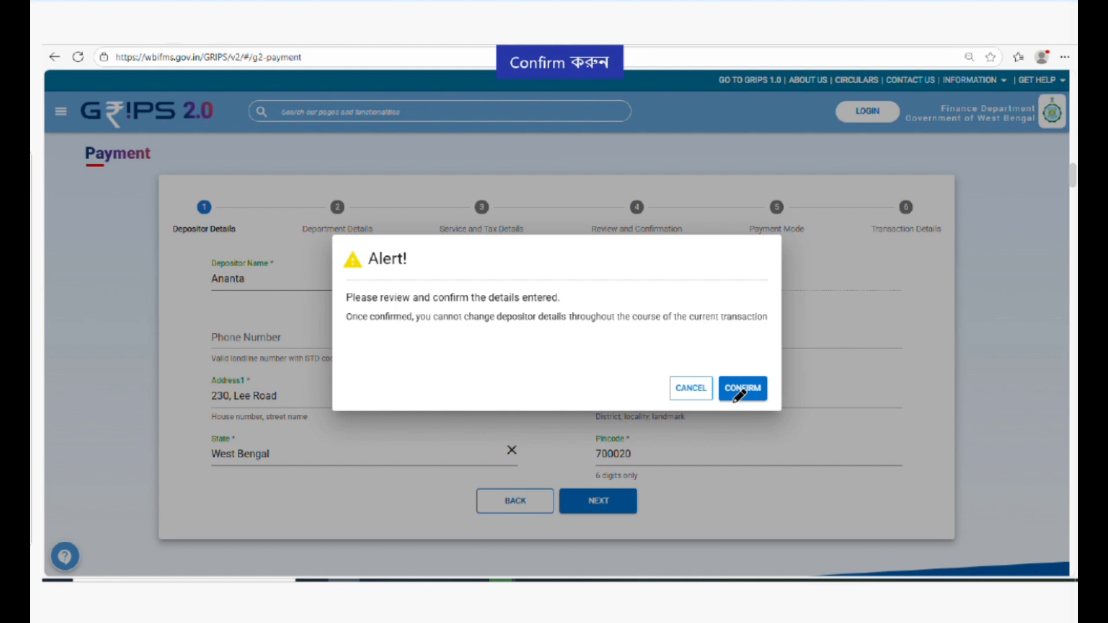
{"action": "mouse_move", "coordinate": [725, 378]}
{"action": "left_mouse_down"}
{"action": "mouse_move", "coordinate": [775, 386]}
{"action": "mouse_move", "coordinate": [747, 409]}
{"action": "mouse_move", "coordinate": [718, 385]}
{"action": "mouse_move", "coordinate": [770, 369]}
{"action": "mouse_move", "coordinate": [760, 401]}
{"action": "mouse_move", "coordinate": [728, 371]}
{"action": "left_mouse_up"}
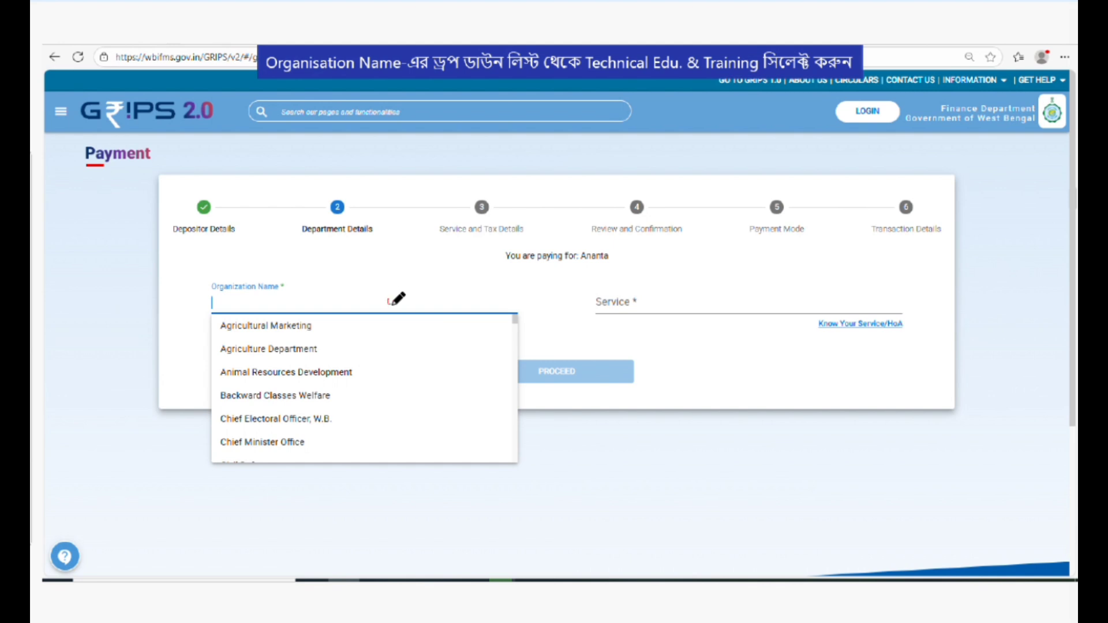
Draw ticks beside the Organization Name field, Technical Edu. & Training, the Service field and Collection from Industrial Training Institutes
{"action": "left_click_drag", "start_coordinate": [391, 303], "coordinate": [438, 297]}
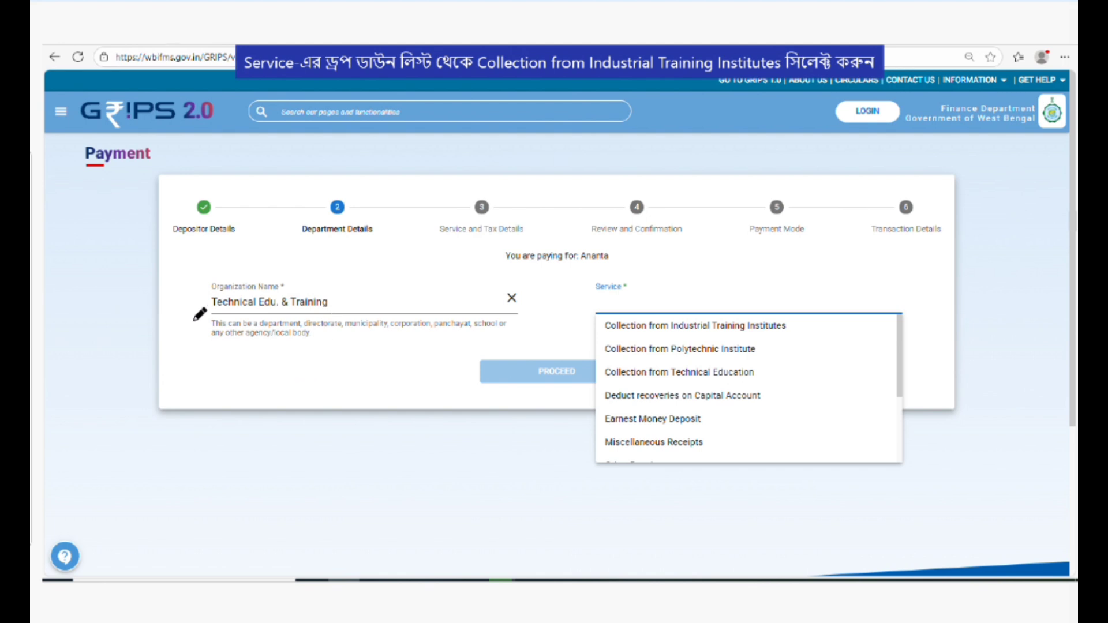
{"action": "mouse_move", "coordinate": [351, 297]}
{"action": "left_mouse_down"}
{"action": "mouse_move", "coordinate": [376, 315]}
{"action": "mouse_move", "coordinate": [398, 301]}
{"action": "left_mouse_up"}
{"action": "mouse_move", "coordinate": [663, 287]}
{"action": "left_mouse_down"}
{"action": "mouse_move", "coordinate": [671, 299]}
{"action": "mouse_move", "coordinate": [688, 284]}
{"action": "mouse_move", "coordinate": [721, 287]}
{"action": "left_mouse_up"}
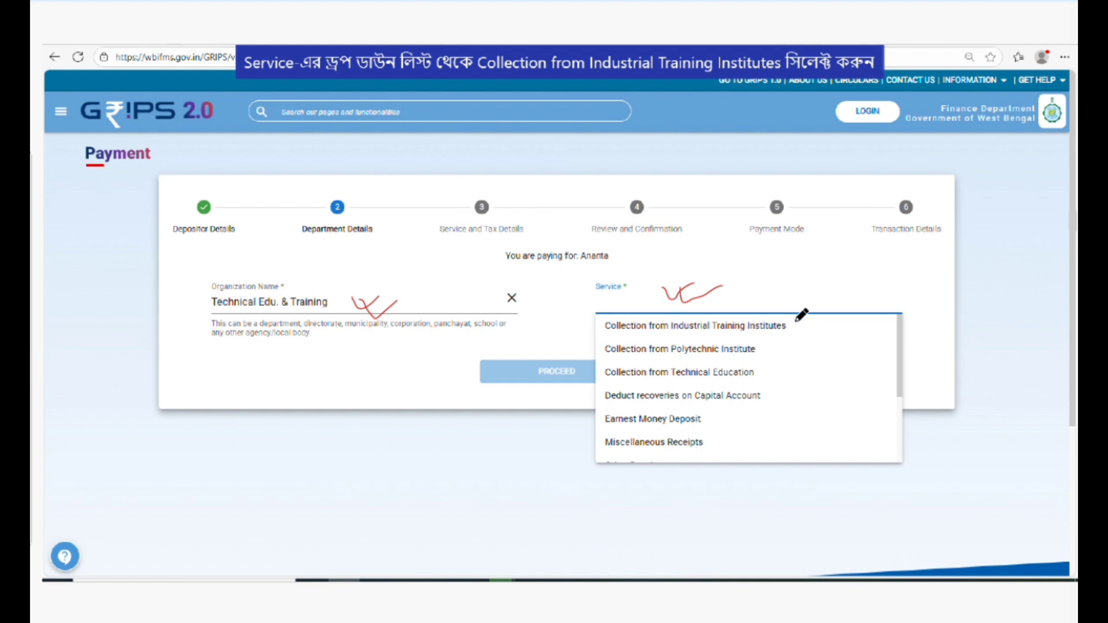
{"action": "left_click_drag", "start_coordinate": [792, 324], "coordinate": [844, 319]}
Circle the R.E.F. No. label, tick and encircle its allotment number entry, and mark the Proceed button
{"action": "mouse_move", "coordinate": [617, 329]}
{"action": "left_mouse_down"}
{"action": "mouse_move", "coordinate": [806, 321]}
{"action": "mouse_move", "coordinate": [594, 321]}
{"action": "mouse_move", "coordinate": [670, 341]}
{"action": "left_mouse_up"}
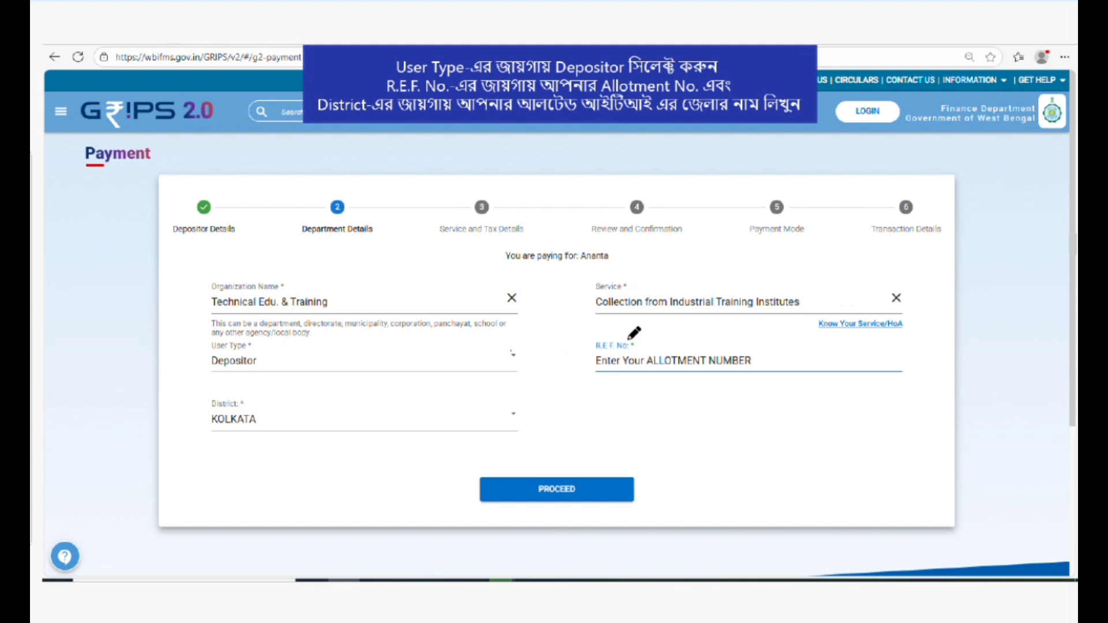
{"action": "mouse_move", "coordinate": [635, 338]}
{"action": "left_mouse_down"}
{"action": "mouse_move", "coordinate": [590, 334]}
{"action": "mouse_move", "coordinate": [597, 353]}
{"action": "mouse_move", "coordinate": [654, 340]}
{"action": "mouse_move", "coordinate": [620, 329]}
{"action": "left_mouse_up"}
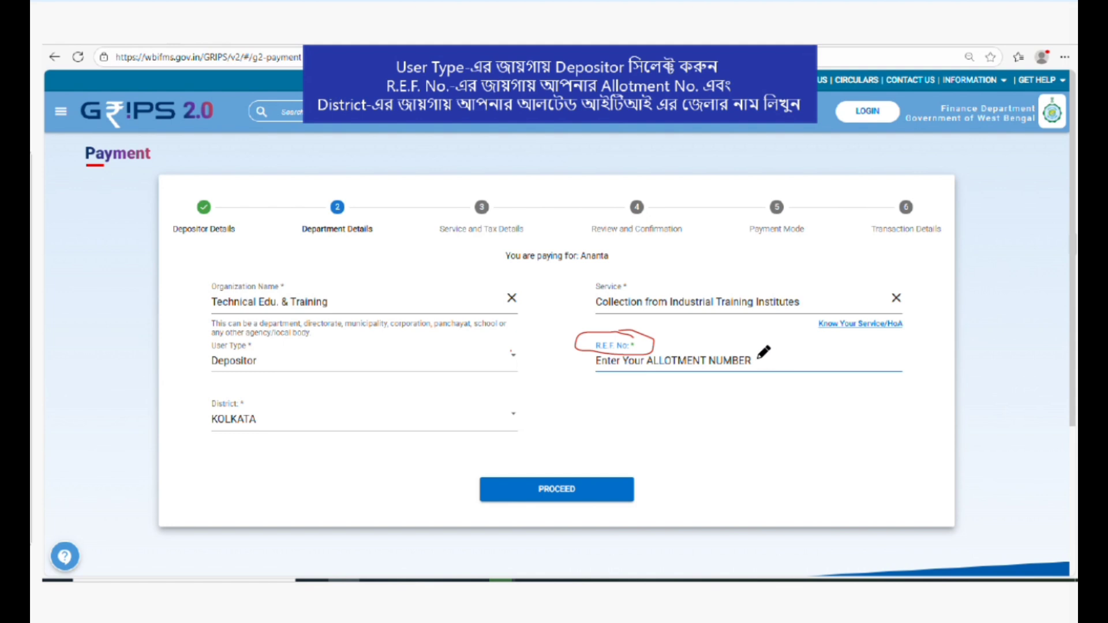
{"action": "left_click_drag", "start_coordinate": [765, 352], "coordinate": [843, 354]}
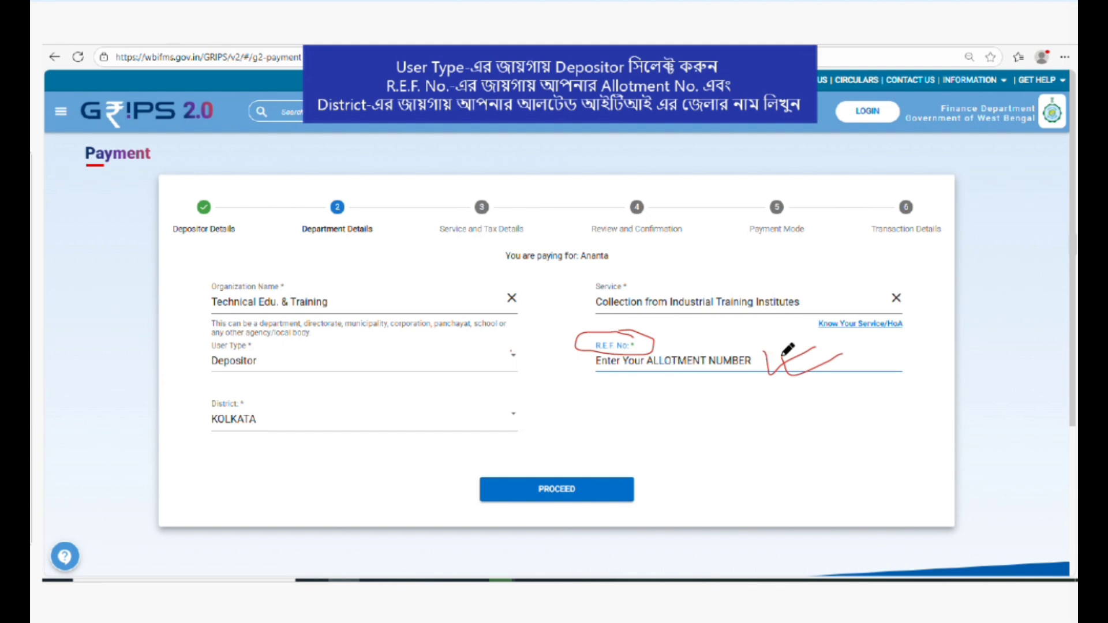
{"action": "mouse_move", "coordinate": [607, 379]}
{"action": "left_mouse_down"}
{"action": "mouse_move", "coordinate": [701, 392]}
{"action": "mouse_move", "coordinate": [792, 353]}
{"action": "mouse_move", "coordinate": [641, 332]}
{"action": "mouse_move", "coordinate": [566, 364]}
{"action": "mouse_move", "coordinate": [724, 381]}
{"action": "mouse_move", "coordinate": [767, 362]}
{"action": "left_mouse_up"}
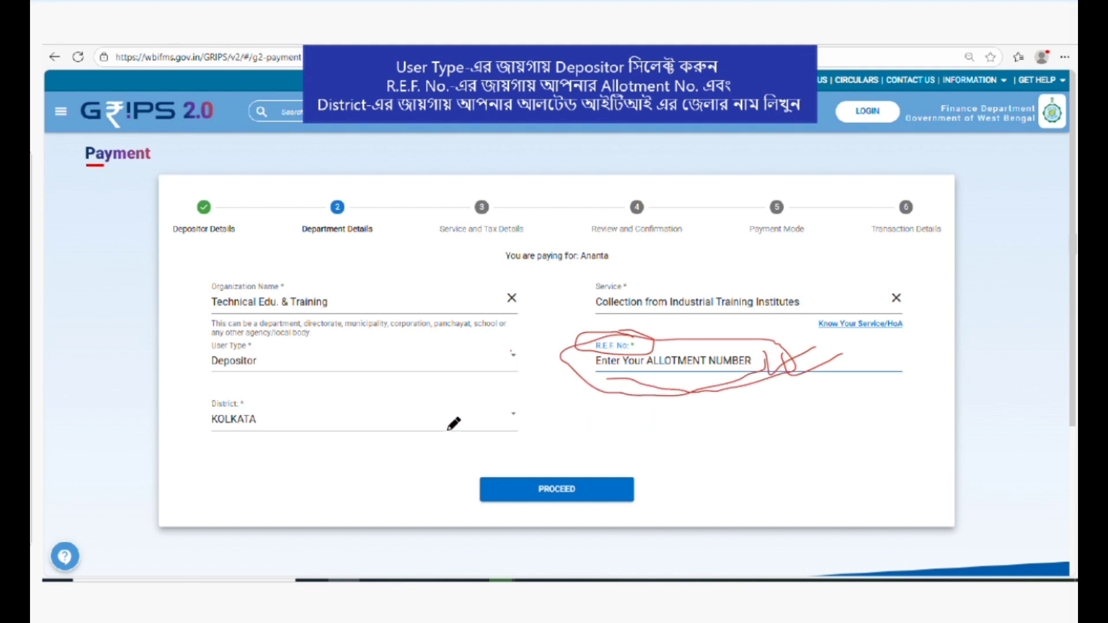
{"action": "mouse_move", "coordinate": [485, 481]}
{"action": "left_mouse_down"}
{"action": "mouse_move", "coordinate": [629, 492]}
{"action": "mouse_move", "coordinate": [557, 511]}
{"action": "mouse_move", "coordinate": [522, 491]}
{"action": "mouse_move", "coordinate": [636, 486]}
{"action": "mouse_move", "coordinate": [527, 496]}
{"action": "mouse_move", "coordinate": [584, 468]}
{"action": "mouse_move", "coordinate": [551, 508]}
{"action": "mouse_move", "coordinate": [548, 469]}
{"action": "mouse_move", "coordinate": [519, 480]}
{"action": "left_mouse_up"}
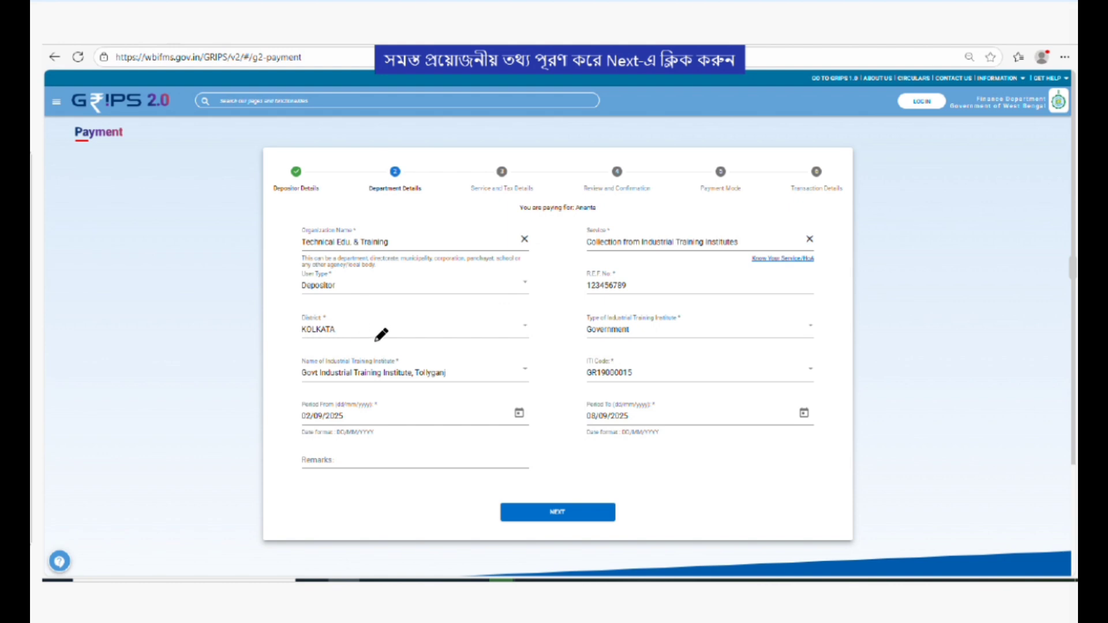
Draw ticks beside the R.E.F. No. value and the Name of Industrial Training Institute on the completed department form
{"action": "left_click_drag", "start_coordinate": [659, 287], "coordinate": [687, 282]}
{"action": "left_click_drag", "start_coordinate": [523, 370], "coordinate": [527, 368]}
{"action": "left_click_drag", "start_coordinate": [386, 397], "coordinate": [385, 424]}
{"action": "left_click_drag", "start_coordinate": [624, 286], "coordinate": [682, 283]}
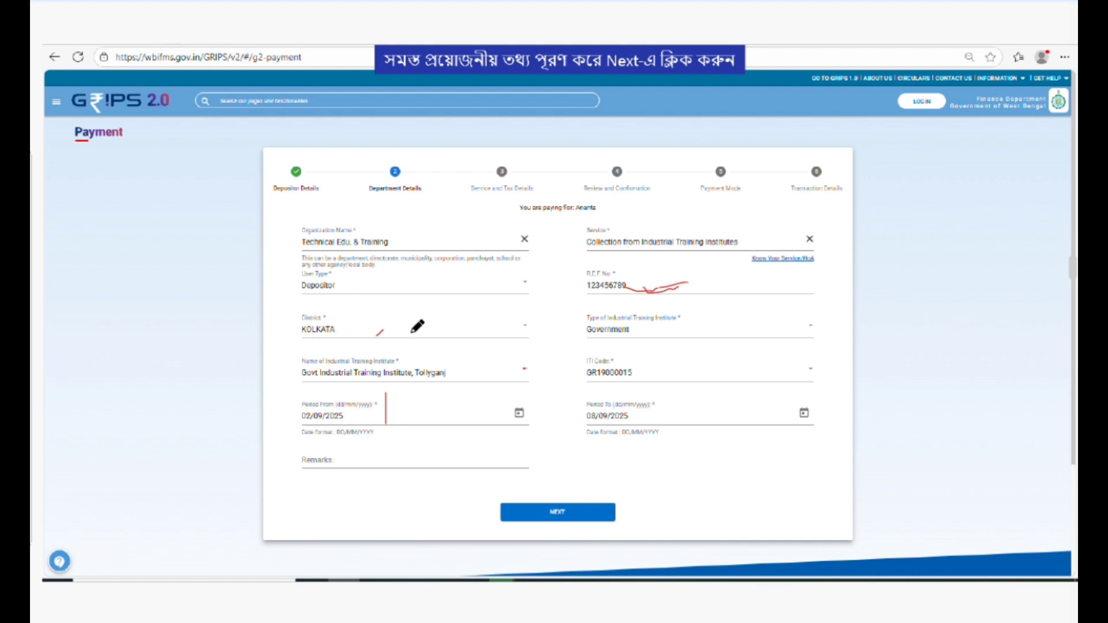
{"action": "left_click_drag", "start_coordinate": [464, 373], "coordinate": [522, 362]}
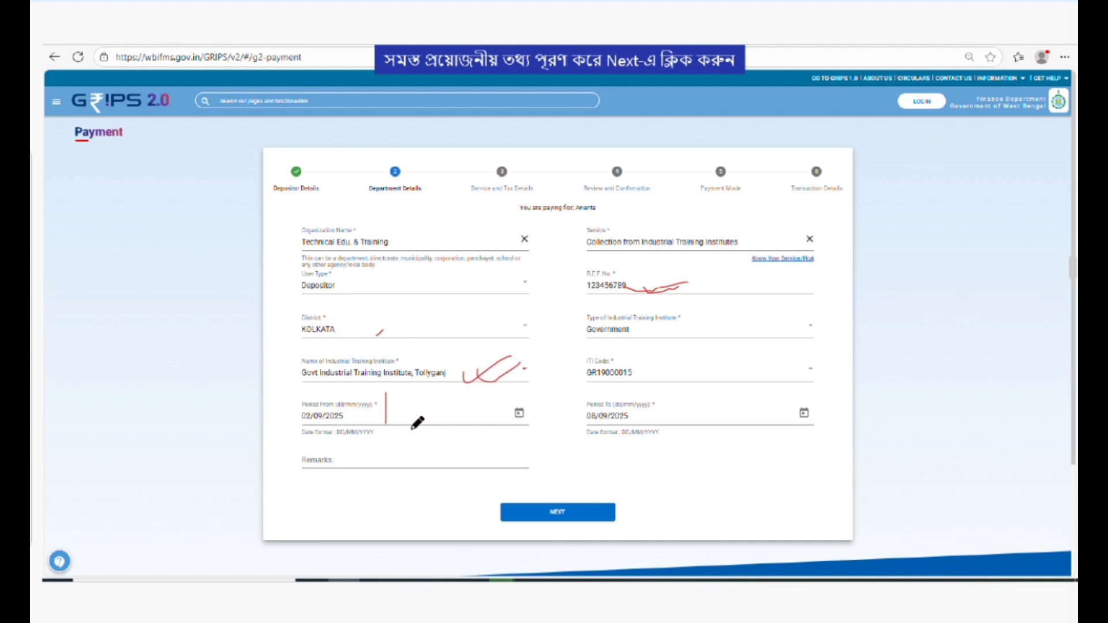
Tick the ITI Code, the institute type and the Period From and Period To dates, and mark the Next button
{"action": "left_click_drag", "start_coordinate": [651, 371], "coordinate": [713, 377]}
{"action": "mouse_move", "coordinate": [680, 324]}
{"action": "left_mouse_down"}
{"action": "mouse_move", "coordinate": [740, 317]}
{"action": "mouse_move", "coordinate": [714, 337]}
{"action": "mouse_move", "coordinate": [756, 324]}
{"action": "left_mouse_up"}
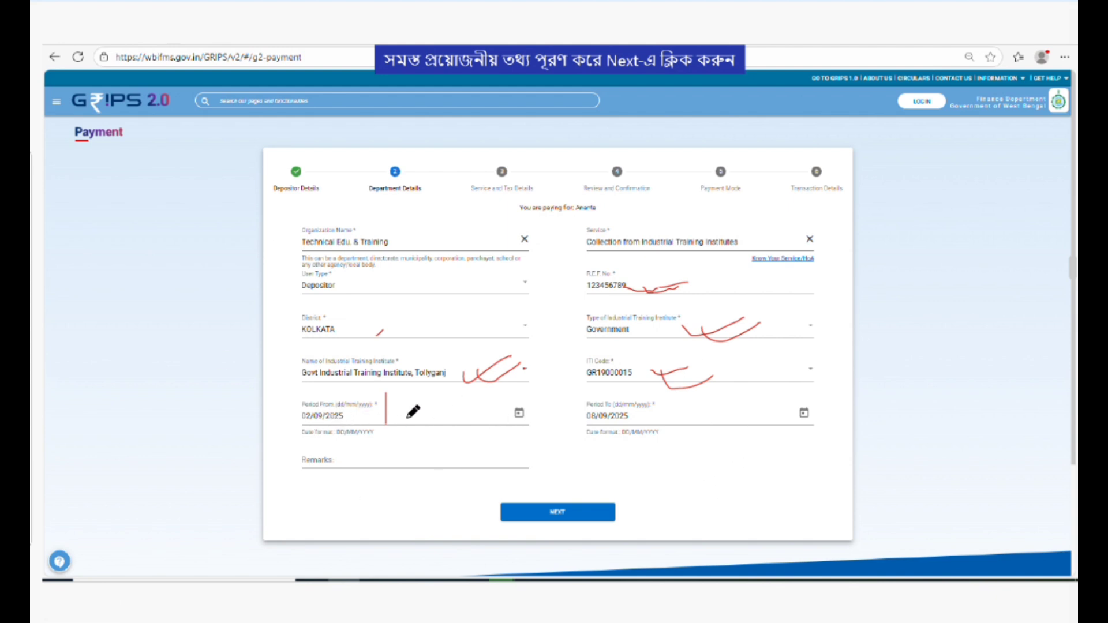
{"action": "left_click_drag", "start_coordinate": [406, 420], "coordinate": [475, 406]}
{"action": "left_click_drag", "start_coordinate": [677, 416], "coordinate": [737, 408]}
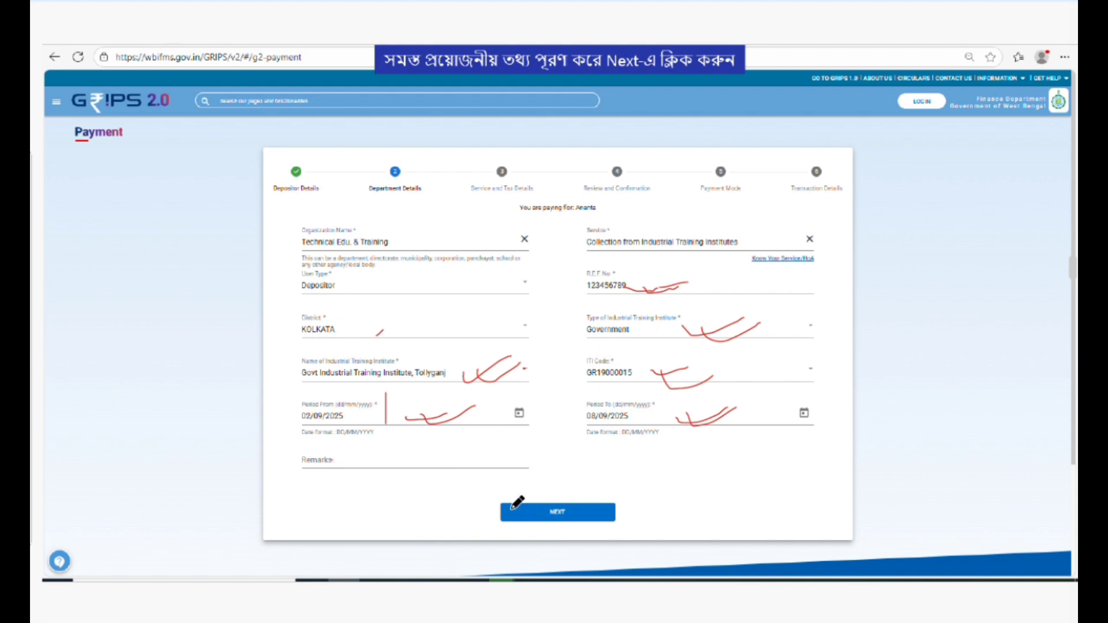
{"action": "mouse_move", "coordinate": [614, 507]}
{"action": "left_mouse_down"}
{"action": "mouse_move", "coordinate": [512, 511]}
{"action": "mouse_move", "coordinate": [549, 498]}
{"action": "mouse_move", "coordinate": [592, 526]}
{"action": "mouse_move", "coordinate": [529, 490]}
{"action": "left_mouse_up"}
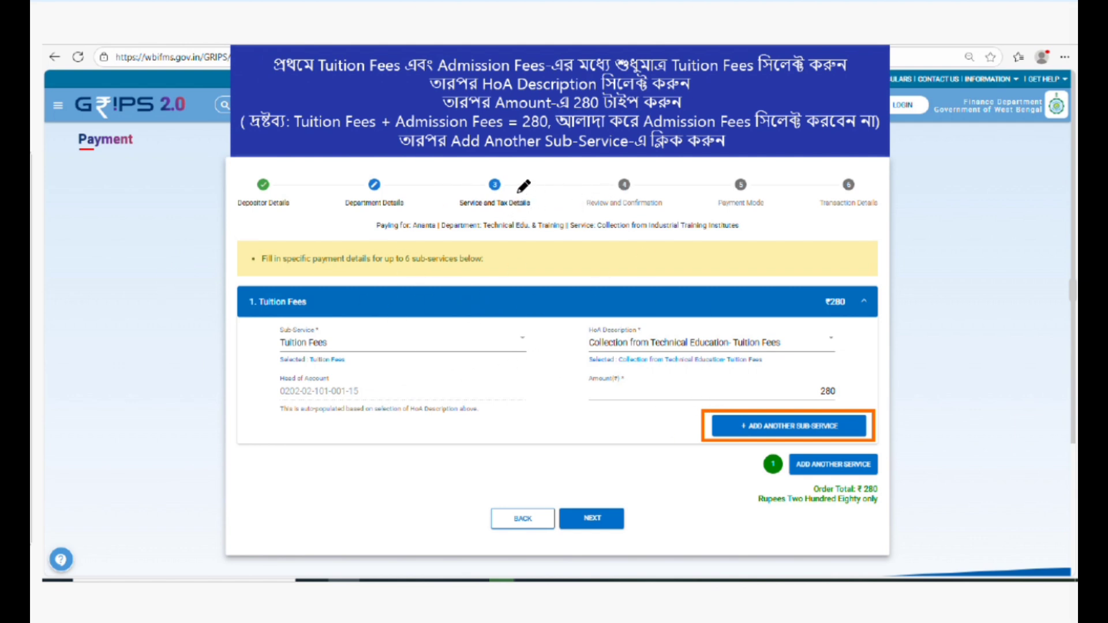
Circle the Service and Tax Details stage, the Sub-Service label and HoA, and tick the Tuition Fees header
{"action": "mouse_move", "coordinate": [510, 188]}
{"action": "left_mouse_down"}
{"action": "mouse_move", "coordinate": [447, 190]}
{"action": "mouse_move", "coordinate": [522, 217]}
{"action": "mouse_move", "coordinate": [512, 187]}
{"action": "mouse_move", "coordinate": [482, 182]}
{"action": "left_mouse_up"}
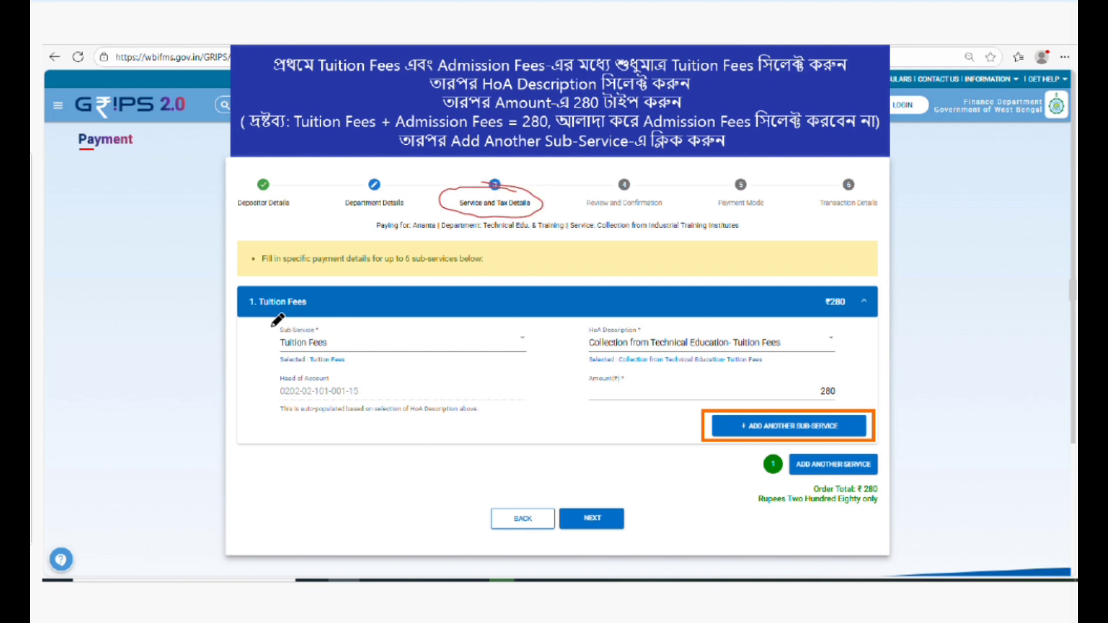
{"action": "mouse_move", "coordinate": [267, 319]}
{"action": "left_mouse_down"}
{"action": "mouse_move", "coordinate": [304, 340]}
{"action": "mouse_move", "coordinate": [331, 324]}
{"action": "mouse_move", "coordinate": [275, 318]}
{"action": "left_mouse_up"}
{"action": "left_click_drag", "start_coordinate": [239, 298], "coordinate": [300, 283]}
{"action": "left_click_drag", "start_coordinate": [607, 325], "coordinate": [587, 323]}
{"action": "left_click_drag", "start_coordinate": [589, 327], "coordinate": [604, 336]}
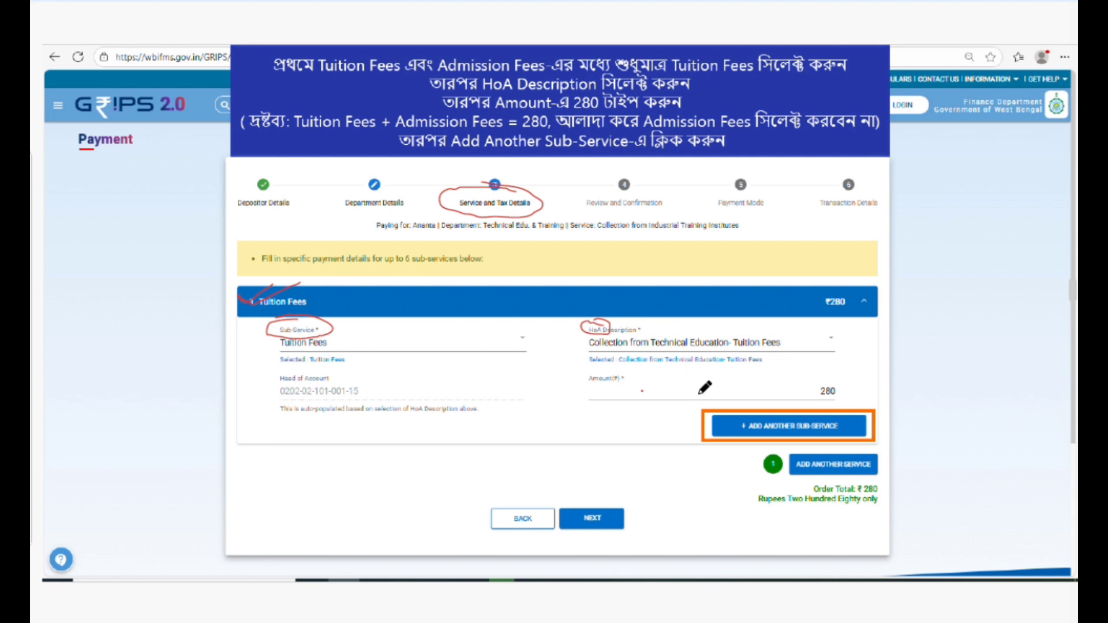
Tick the Amount field, and circle the 280 value, the Add Another Sub-Service button and the Next button
{"action": "left_click_drag", "start_coordinate": [643, 390], "coordinate": [707, 379]}
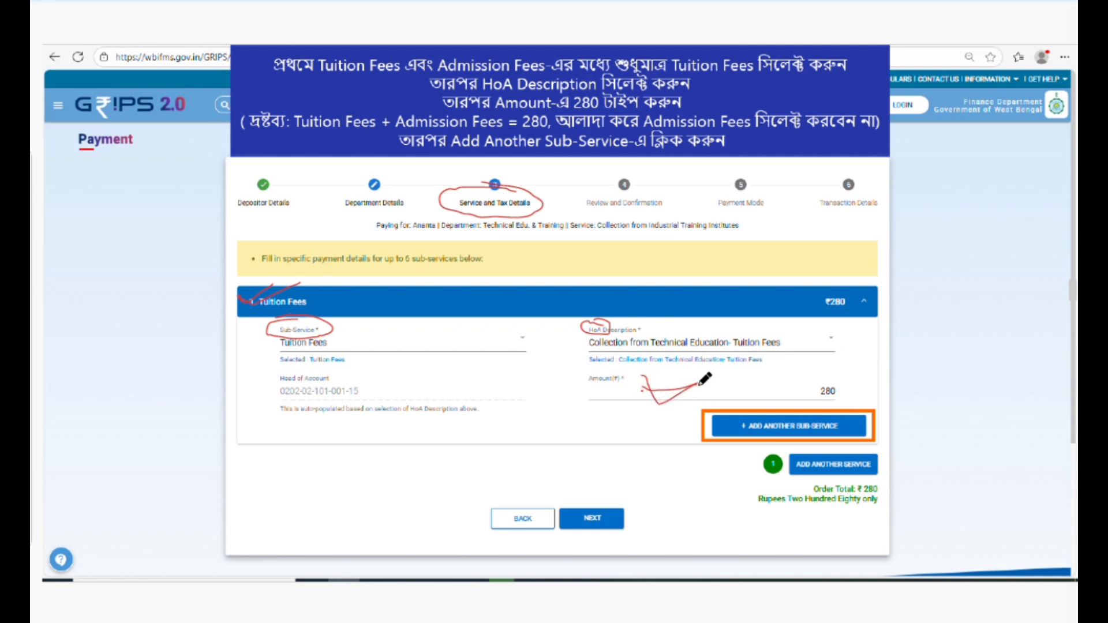
{"action": "mouse_move", "coordinate": [832, 383]}
{"action": "left_mouse_down"}
{"action": "mouse_move", "coordinate": [808, 386]}
{"action": "mouse_move", "coordinate": [824, 402]}
{"action": "mouse_move", "coordinate": [848, 390]}
{"action": "mouse_move", "coordinate": [820, 379]}
{"action": "mouse_move", "coordinate": [808, 399]}
{"action": "mouse_move", "coordinate": [847, 409]}
{"action": "mouse_move", "coordinate": [855, 378]}
{"action": "mouse_move", "coordinate": [795, 375]}
{"action": "mouse_move", "coordinate": [820, 401]}
{"action": "mouse_move", "coordinate": [855, 378]}
{"action": "mouse_move", "coordinate": [814, 369]}
{"action": "left_mouse_up"}
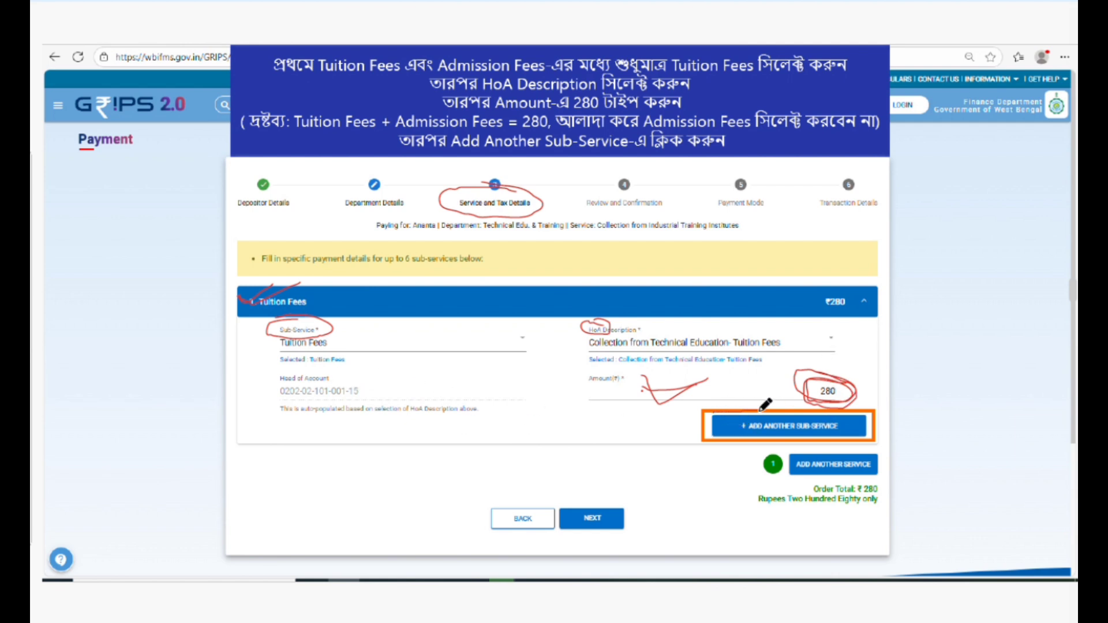
{"action": "mouse_move", "coordinate": [844, 409]}
{"action": "left_mouse_down"}
{"action": "mouse_move", "coordinate": [859, 429]}
{"action": "mouse_move", "coordinate": [811, 440]}
{"action": "mouse_move", "coordinate": [734, 438]}
{"action": "mouse_move", "coordinate": [721, 418]}
{"action": "mouse_move", "coordinate": [826, 407]}
{"action": "mouse_move", "coordinate": [739, 430]}
{"action": "mouse_move", "coordinate": [785, 407]}
{"action": "mouse_move", "coordinate": [837, 434]}
{"action": "mouse_move", "coordinate": [739, 430]}
{"action": "mouse_move", "coordinate": [833, 426]}
{"action": "left_mouse_up"}
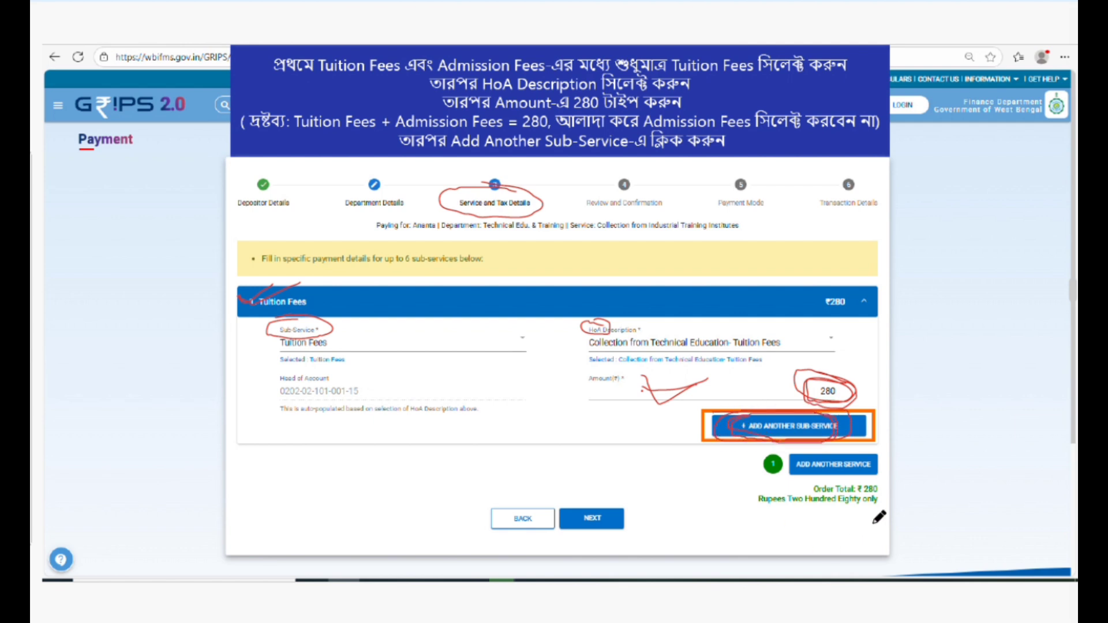
{"action": "mouse_move", "coordinate": [567, 507]}
{"action": "left_mouse_down"}
{"action": "mouse_move", "coordinate": [624, 512]}
{"action": "mouse_move", "coordinate": [602, 532]}
{"action": "mouse_move", "coordinate": [571, 532]}
{"action": "mouse_move", "coordinate": [556, 507]}
{"action": "mouse_move", "coordinate": [632, 500]}
{"action": "mouse_move", "coordinate": [604, 535]}
{"action": "mouse_move", "coordinate": [565, 511]}
{"action": "mouse_move", "coordinate": [621, 504]}
{"action": "left_mouse_up"}
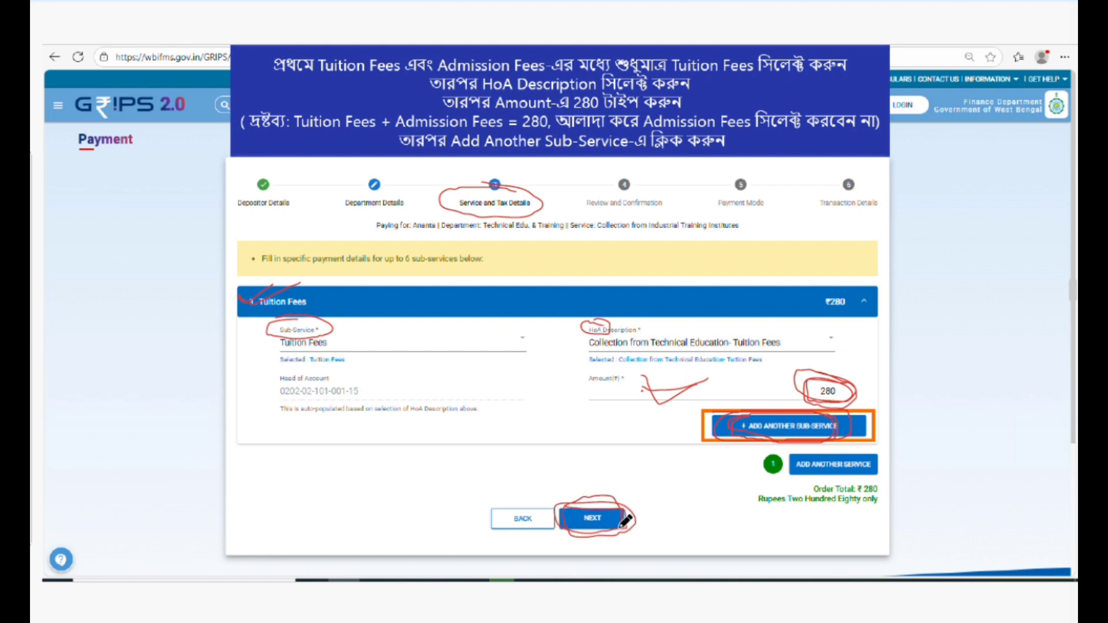
Tick the Tuition Fees and Registration Fees headers, the Registration Fees sub-service and its HoA Description, and circle ₹280
{"action": "scroll", "coordinate": [623, 513], "scroll_direction": "down", "scroll_amount": 3}
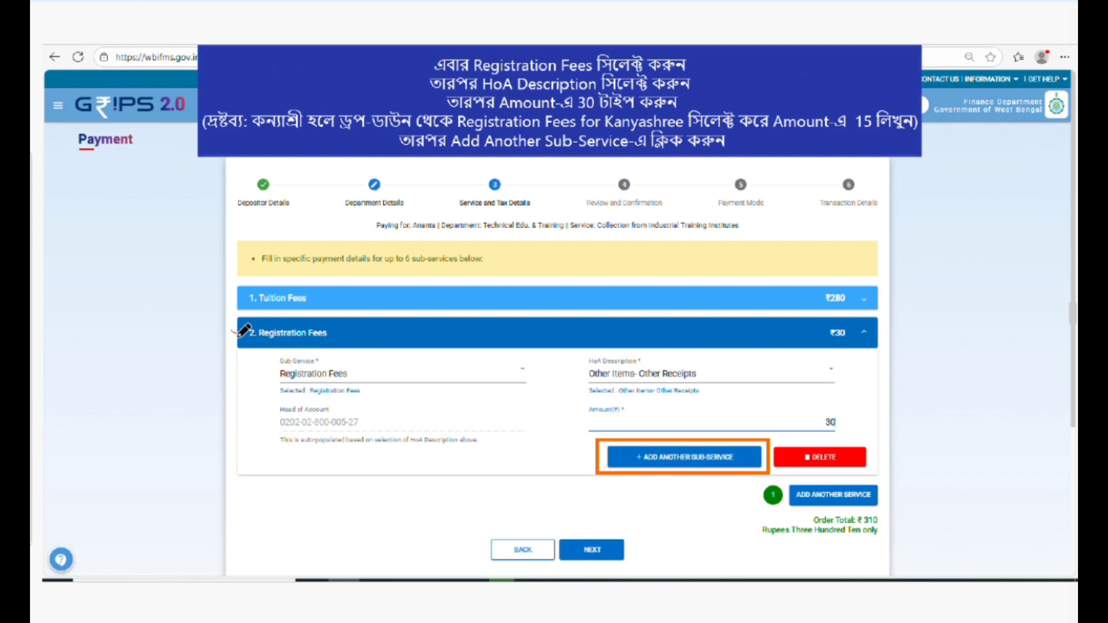
{"action": "mouse_move", "coordinate": [239, 337]}
{"action": "left_mouse_down"}
{"action": "mouse_move", "coordinate": [266, 322]}
{"action": "mouse_move", "coordinate": [284, 280]}
{"action": "left_mouse_up"}
{"action": "mouse_move", "coordinate": [817, 290]}
{"action": "left_mouse_down"}
{"action": "mouse_move", "coordinate": [866, 297]}
{"action": "mouse_move", "coordinate": [843, 280]}
{"action": "mouse_move", "coordinate": [822, 295]}
{"action": "left_mouse_up"}
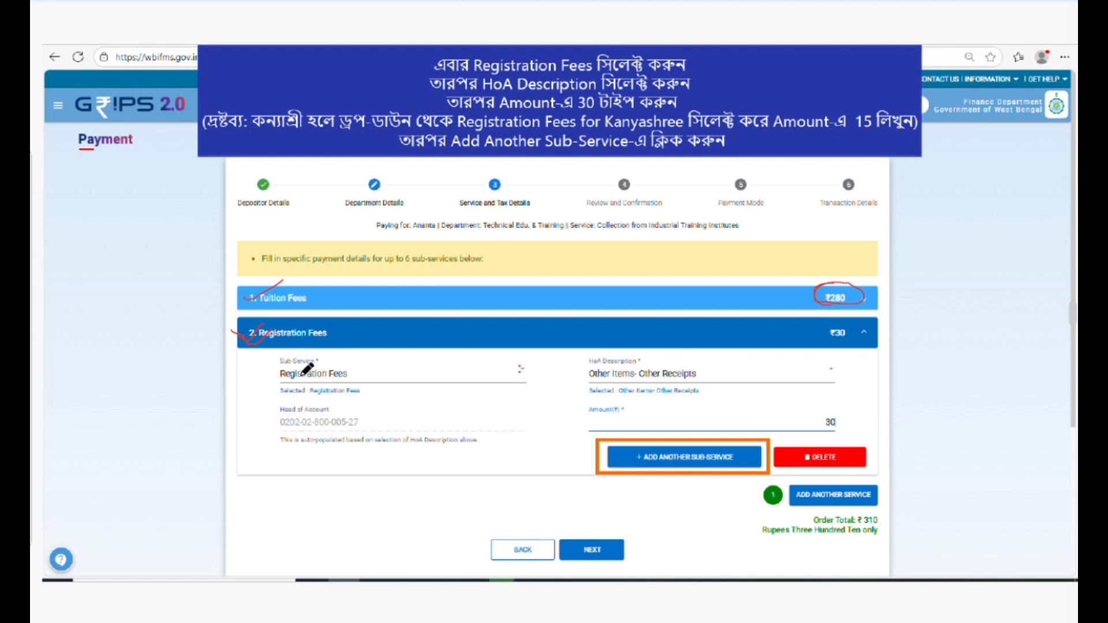
{"action": "mouse_move", "coordinate": [377, 372]}
{"action": "left_mouse_down"}
{"action": "mouse_move", "coordinate": [410, 359]}
{"action": "mouse_move", "coordinate": [428, 369]}
{"action": "left_mouse_up"}
{"action": "left_click_drag", "start_coordinate": [717, 377], "coordinate": [774, 370]}
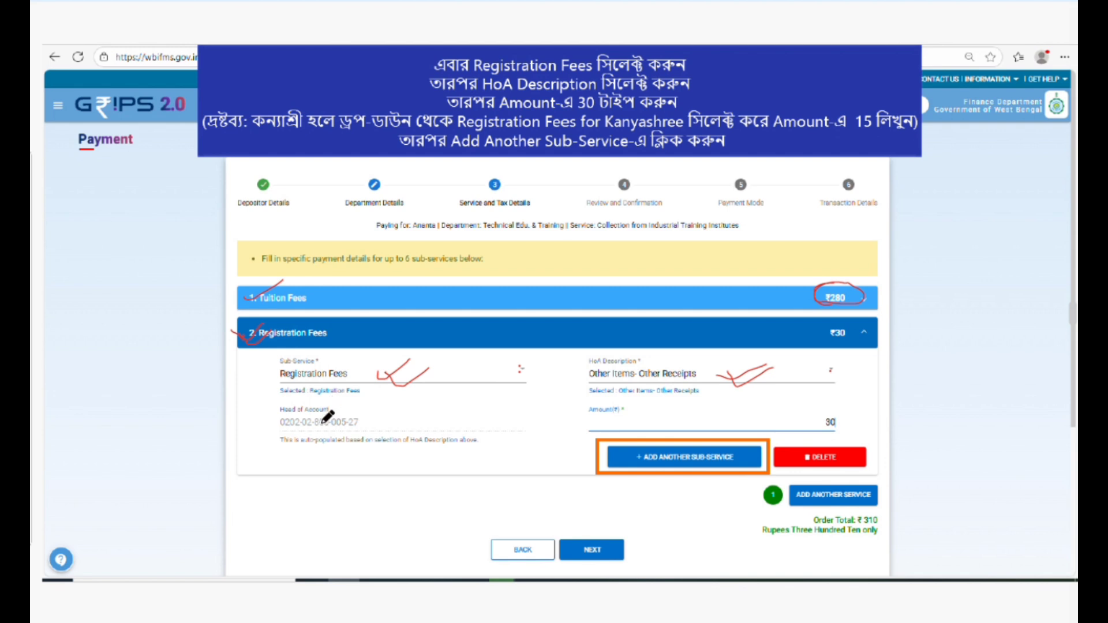
Tick the Registration Fees Head of Account, and circle the 30 amount, the Add Another Sub-Service button and the Next button
{"action": "left_click_drag", "start_coordinate": [260, 402], "coordinate": [306, 385]}
{"action": "left_click_drag", "start_coordinate": [279, 411], "coordinate": [295, 407]}
{"action": "left_click", "coordinate": [621, 421]}
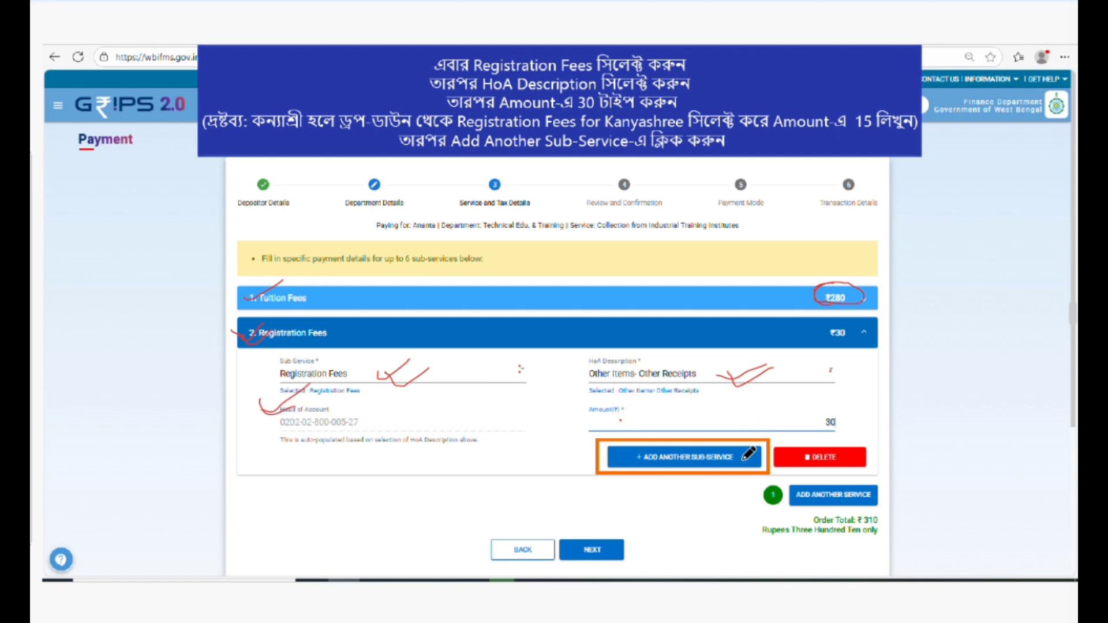
{"action": "mouse_move", "coordinate": [825, 412]}
{"action": "left_mouse_down"}
{"action": "mouse_move", "coordinate": [811, 430]}
{"action": "mouse_move", "coordinate": [842, 426]}
{"action": "mouse_move", "coordinate": [828, 411]}
{"action": "mouse_move", "coordinate": [810, 429]}
{"action": "mouse_move", "coordinate": [848, 425]}
{"action": "mouse_move", "coordinate": [821, 407]}
{"action": "mouse_move", "coordinate": [830, 441]}
{"action": "mouse_move", "coordinate": [846, 407]}
{"action": "mouse_move", "coordinate": [820, 427]}
{"action": "left_mouse_up"}
{"action": "mouse_move", "coordinate": [611, 446]}
{"action": "left_mouse_down"}
{"action": "mouse_move", "coordinate": [669, 434]}
{"action": "mouse_move", "coordinate": [761, 449]}
{"action": "mouse_move", "coordinate": [627, 479]}
{"action": "mouse_move", "coordinate": [636, 436]}
{"action": "mouse_move", "coordinate": [716, 436]}
{"action": "mouse_move", "coordinate": [736, 485]}
{"action": "mouse_move", "coordinate": [630, 450]}
{"action": "mouse_move", "coordinate": [777, 439]}
{"action": "mouse_move", "coordinate": [629, 482]}
{"action": "mouse_move", "coordinate": [693, 429]}
{"action": "mouse_move", "coordinate": [721, 490]}
{"action": "left_mouse_up"}
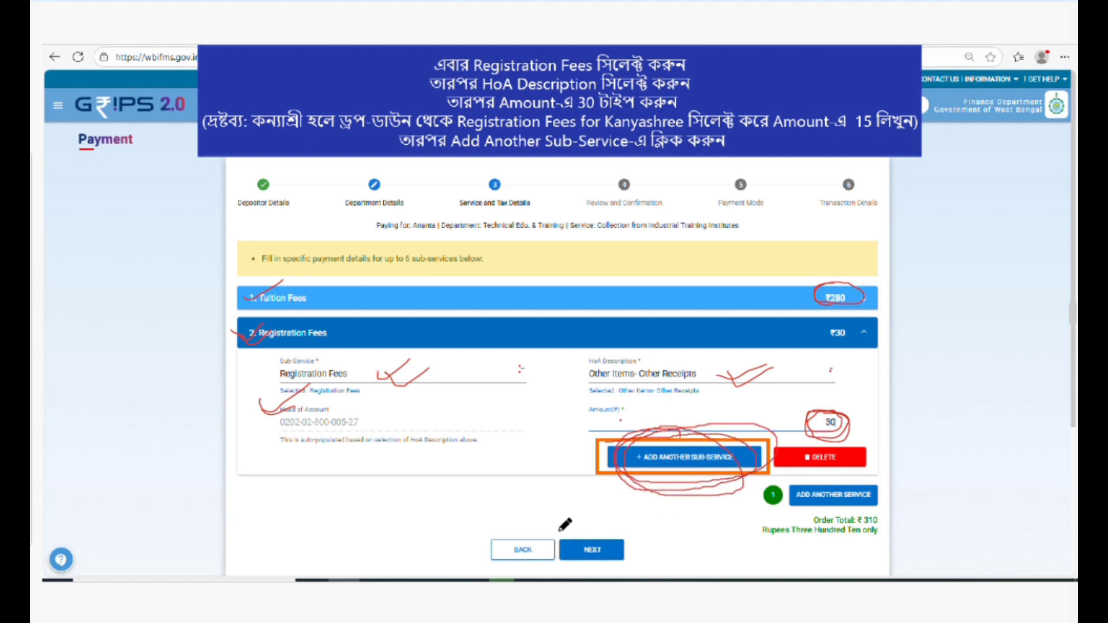
{"action": "mouse_move", "coordinate": [558, 530]}
{"action": "left_mouse_down"}
{"action": "mouse_move", "coordinate": [571, 540]}
{"action": "mouse_move", "coordinate": [622, 530]}
{"action": "mouse_move", "coordinate": [572, 559]}
{"action": "mouse_move", "coordinate": [609, 527]}
{"action": "mouse_move", "coordinate": [599, 568]}
{"action": "mouse_move", "coordinate": [578, 550]}
{"action": "mouse_move", "coordinate": [579, 564]}
{"action": "left_mouse_up"}
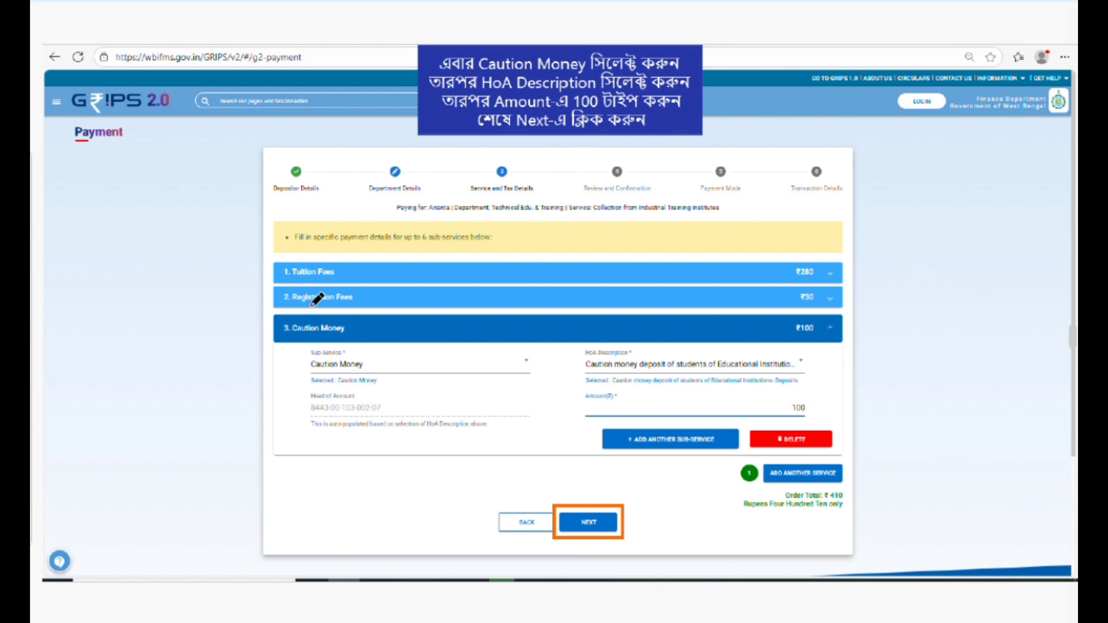
Tick the Caution Money header, and circle its Sub-Service, HoA Description and 100 amount
{"action": "mouse_move", "coordinate": [274, 329]}
{"action": "left_mouse_down"}
{"action": "mouse_move", "coordinate": [288, 337]}
{"action": "mouse_move", "coordinate": [308, 324]}
{"action": "left_mouse_up"}
{"action": "mouse_move", "coordinate": [338, 351]}
{"action": "left_mouse_down"}
{"action": "mouse_move", "coordinate": [291, 357]}
{"action": "mouse_move", "coordinate": [363, 377]}
{"action": "mouse_move", "coordinate": [320, 352]}
{"action": "left_mouse_up"}
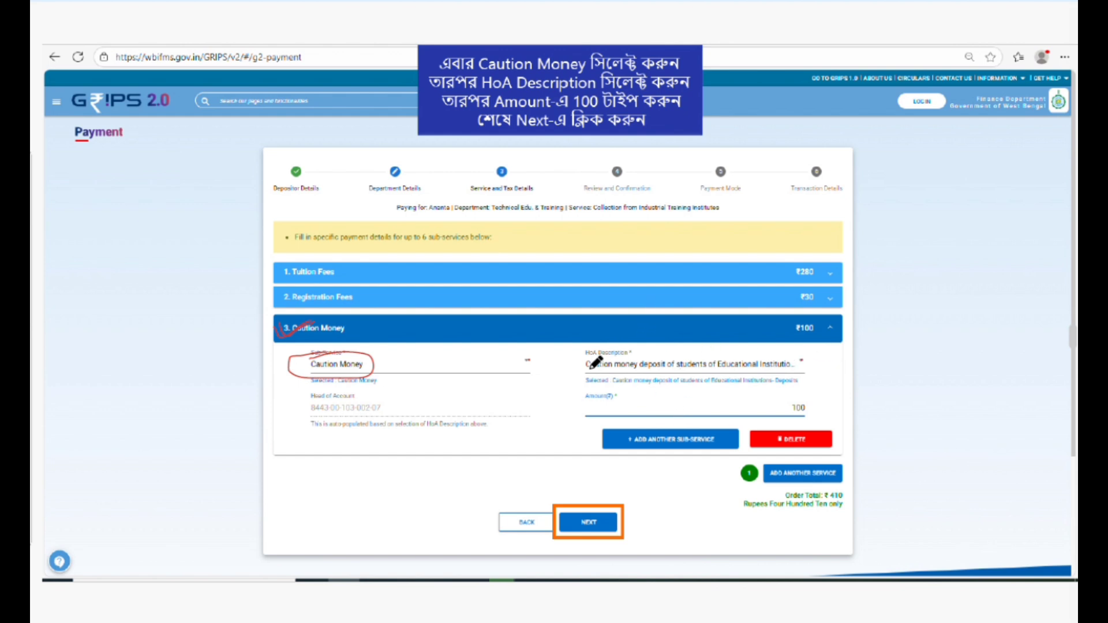
{"action": "mouse_move", "coordinate": [587, 370]}
{"action": "left_mouse_down"}
{"action": "mouse_move", "coordinate": [713, 378]}
{"action": "mouse_move", "coordinate": [797, 364]}
{"action": "mouse_move", "coordinate": [770, 353]}
{"action": "mouse_move", "coordinate": [575, 353]}
{"action": "mouse_move", "coordinate": [602, 369]}
{"action": "mouse_move", "coordinate": [786, 361]}
{"action": "mouse_move", "coordinate": [583, 354]}
{"action": "left_mouse_up"}
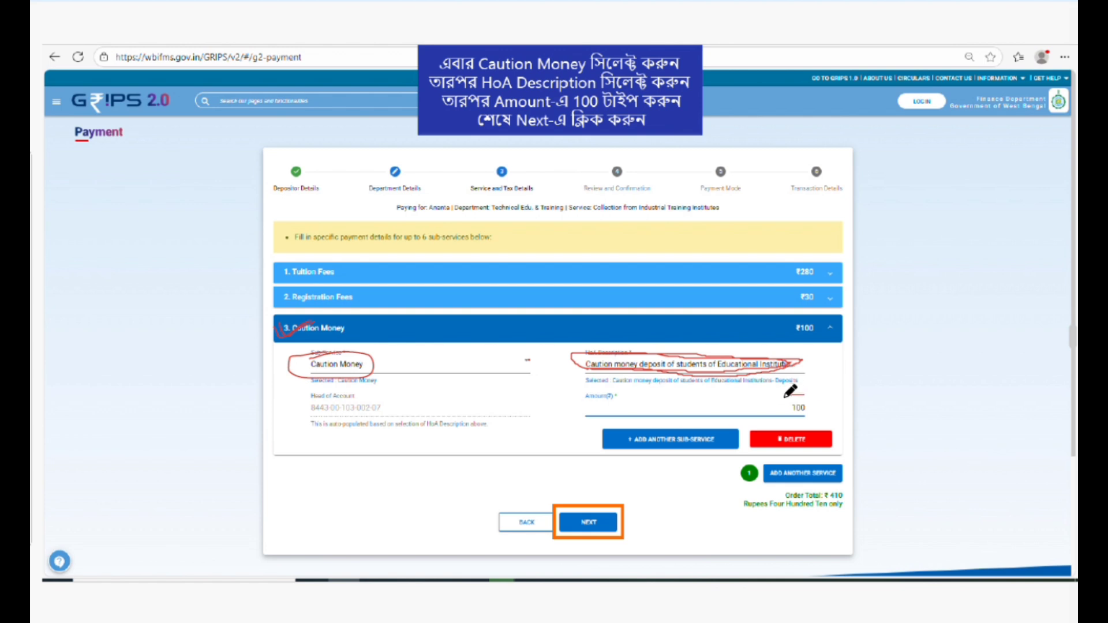
{"action": "mouse_move", "coordinate": [783, 396]}
{"action": "left_mouse_down"}
{"action": "mouse_move", "coordinate": [786, 414]}
{"action": "mouse_move", "coordinate": [819, 412]}
{"action": "mouse_move", "coordinate": [791, 394]}
{"action": "mouse_move", "coordinate": [785, 404]}
{"action": "mouse_move", "coordinate": [828, 412]}
{"action": "mouse_move", "coordinate": [796, 390]}
{"action": "mouse_move", "coordinate": [783, 412]}
{"action": "mouse_move", "coordinate": [831, 408]}
{"action": "mouse_move", "coordinate": [797, 388]}
{"action": "mouse_move", "coordinate": [778, 403]}
{"action": "mouse_move", "coordinate": [813, 415]}
{"action": "mouse_move", "coordinate": [823, 392]}
{"action": "mouse_move", "coordinate": [780, 409]}
{"action": "left_mouse_up"}
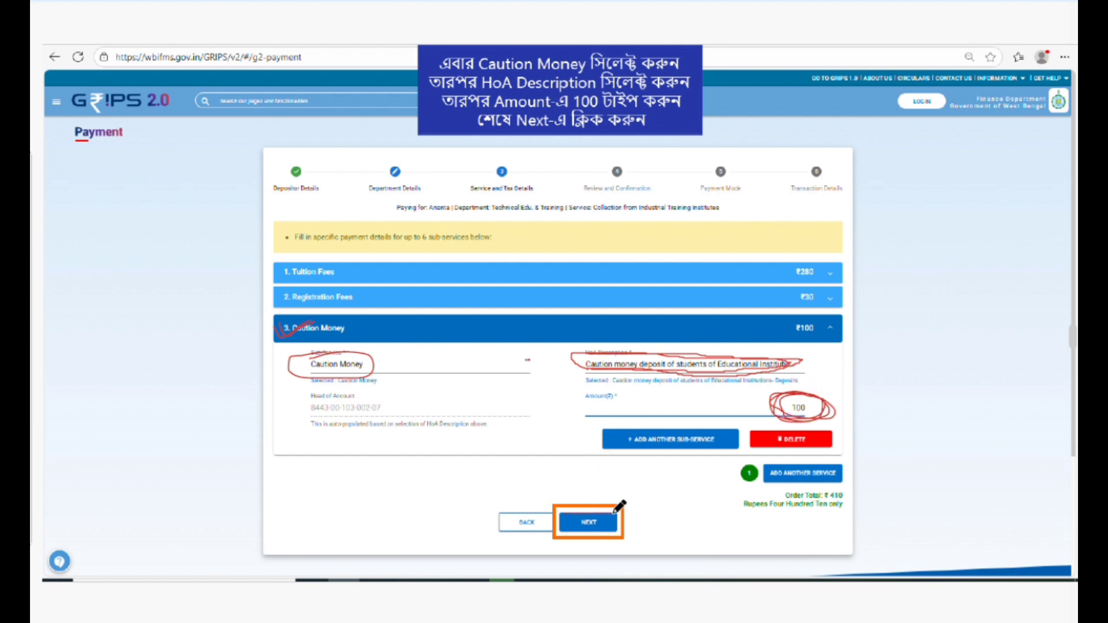
Circle the Next button on the Caution Money page, and circle Add Another Sub-Service with a cross below it
{"action": "mouse_move", "coordinate": [619, 515]}
{"action": "left_mouse_down"}
{"action": "mouse_move", "coordinate": [607, 532]}
{"action": "mouse_move", "coordinate": [561, 523]}
{"action": "mouse_move", "coordinate": [594, 503]}
{"action": "mouse_move", "coordinate": [619, 511]}
{"action": "left_mouse_up"}
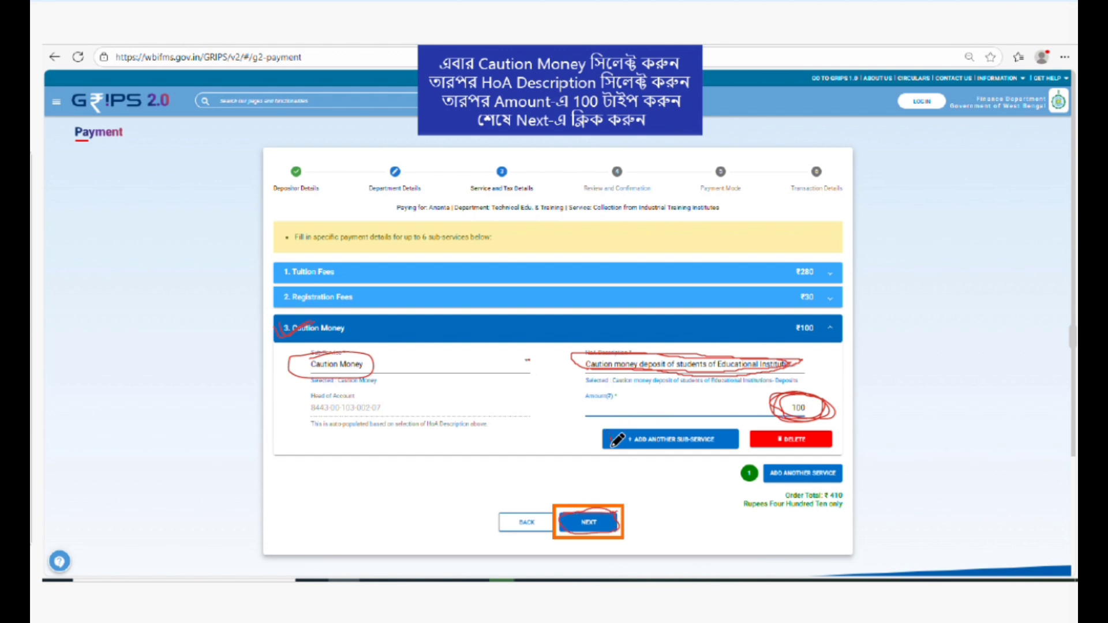
{"action": "mouse_move", "coordinate": [613, 445]}
{"action": "left_mouse_down"}
{"action": "mouse_move", "coordinate": [687, 452]}
{"action": "mouse_move", "coordinate": [698, 430]}
{"action": "mouse_move", "coordinate": [615, 443]}
{"action": "mouse_move", "coordinate": [634, 467]}
{"action": "mouse_move", "coordinate": [691, 468]}
{"action": "left_mouse_up"}
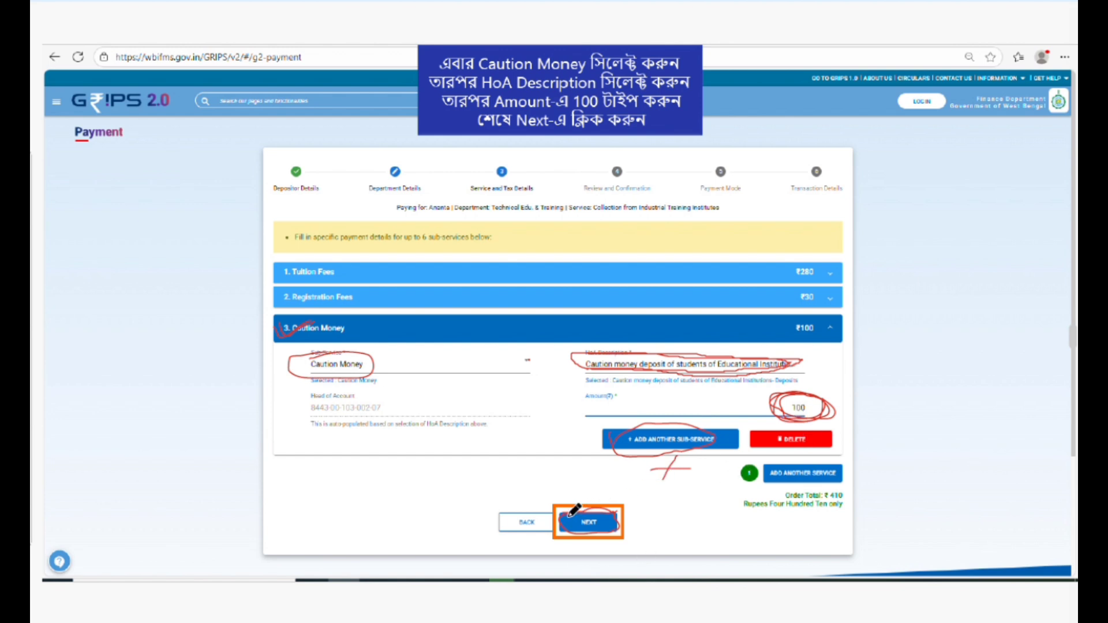
{"action": "mouse_move", "coordinate": [579, 515]}
{"action": "left_mouse_down"}
{"action": "mouse_move", "coordinate": [623, 523]}
{"action": "mouse_move", "coordinate": [577, 532]}
{"action": "mouse_move", "coordinate": [598, 514]}
{"action": "mouse_move", "coordinate": [596, 530]}
{"action": "left_mouse_up"}
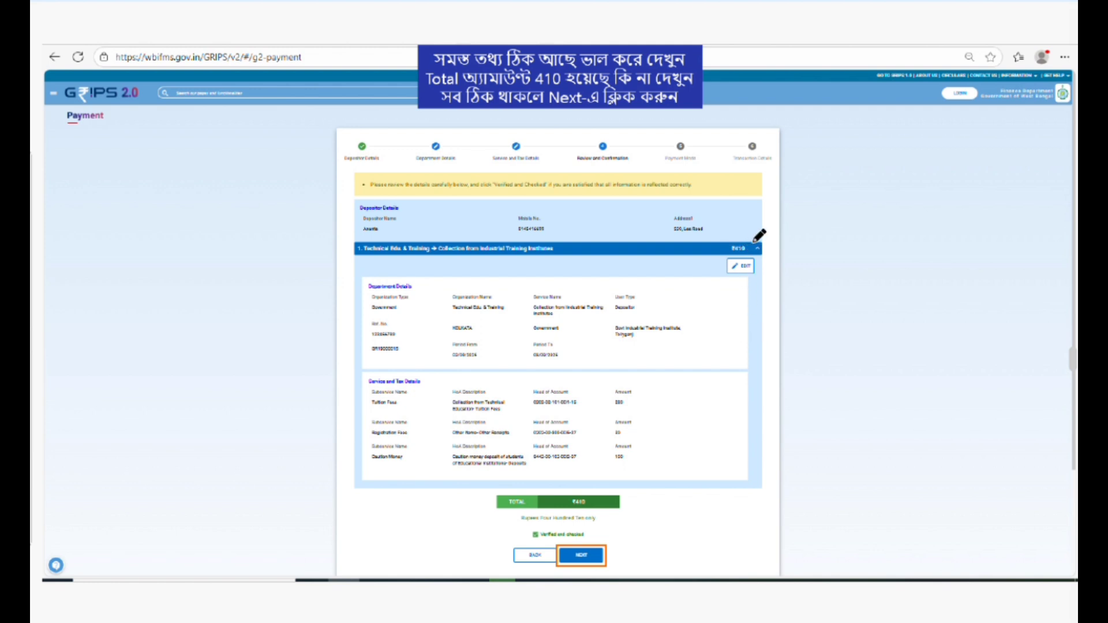
On the Review and Confirmation page, circle the ₹410 header amount and the depositor's name, and tick the mobile number
{"action": "mouse_move", "coordinate": [754, 241]}
{"action": "left_mouse_down"}
{"action": "mouse_move", "coordinate": [721, 234]}
{"action": "mouse_move", "coordinate": [727, 252]}
{"action": "mouse_move", "coordinate": [759, 248]}
{"action": "mouse_move", "coordinate": [756, 234]}
{"action": "mouse_move", "coordinate": [721, 249]}
{"action": "left_mouse_up"}
{"action": "mouse_move", "coordinate": [552, 235]}
{"action": "left_mouse_down"}
{"action": "mouse_move", "coordinate": [568, 241]}
{"action": "mouse_move", "coordinate": [605, 217]}
{"action": "left_mouse_up"}
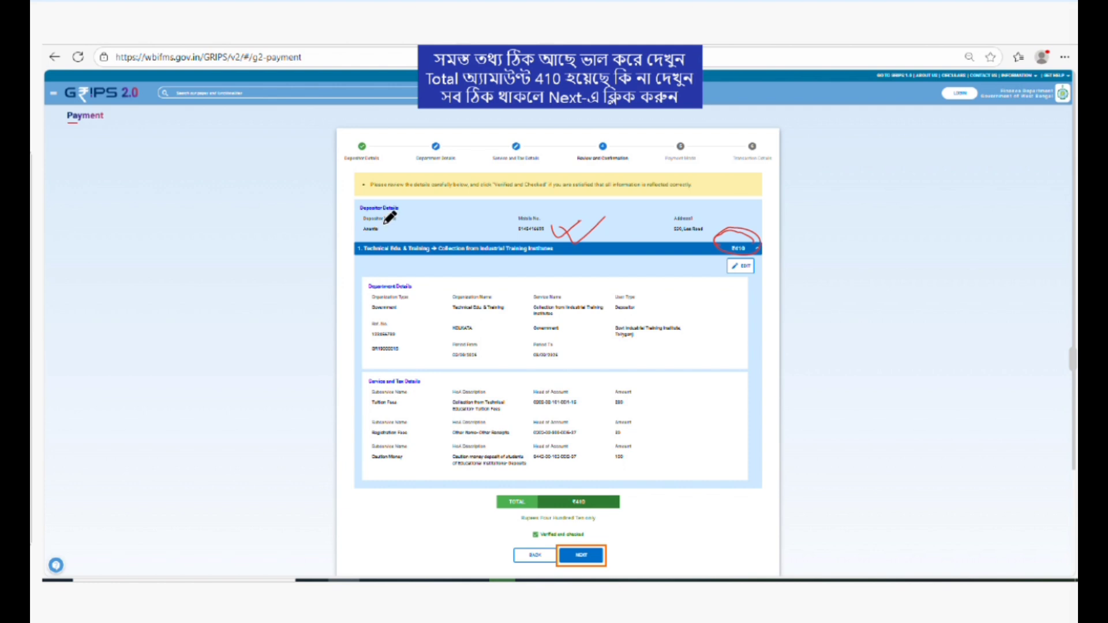
{"action": "mouse_move", "coordinate": [386, 222]}
{"action": "left_mouse_down"}
{"action": "mouse_move", "coordinate": [363, 222]}
{"action": "mouse_move", "coordinate": [399, 231]}
{"action": "mouse_move", "coordinate": [378, 222]}
{"action": "mouse_move", "coordinate": [379, 239]}
{"action": "left_mouse_up"}
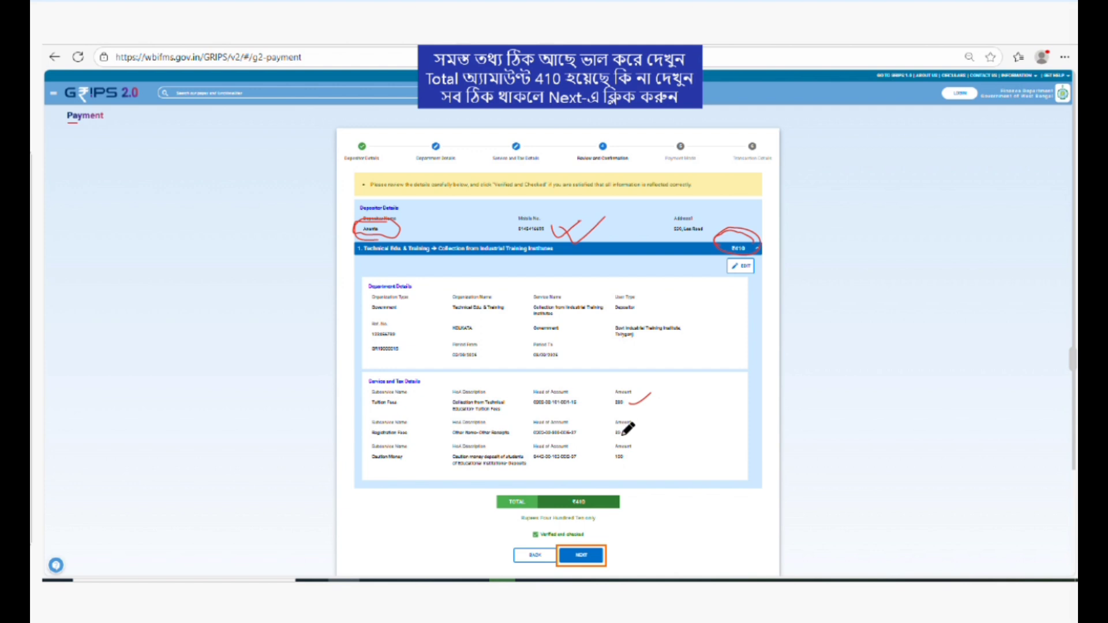
Tick the sub-service amounts with a vertical line beside them, and circle the ₹410 total and the Next button
{"action": "mouse_move", "coordinate": [625, 434]}
{"action": "left_mouse_down"}
{"action": "mouse_move", "coordinate": [645, 427]}
{"action": "mouse_move", "coordinate": [652, 453]}
{"action": "left_mouse_up"}
{"action": "left_click_drag", "start_coordinate": [661, 391], "coordinate": [670, 463]}
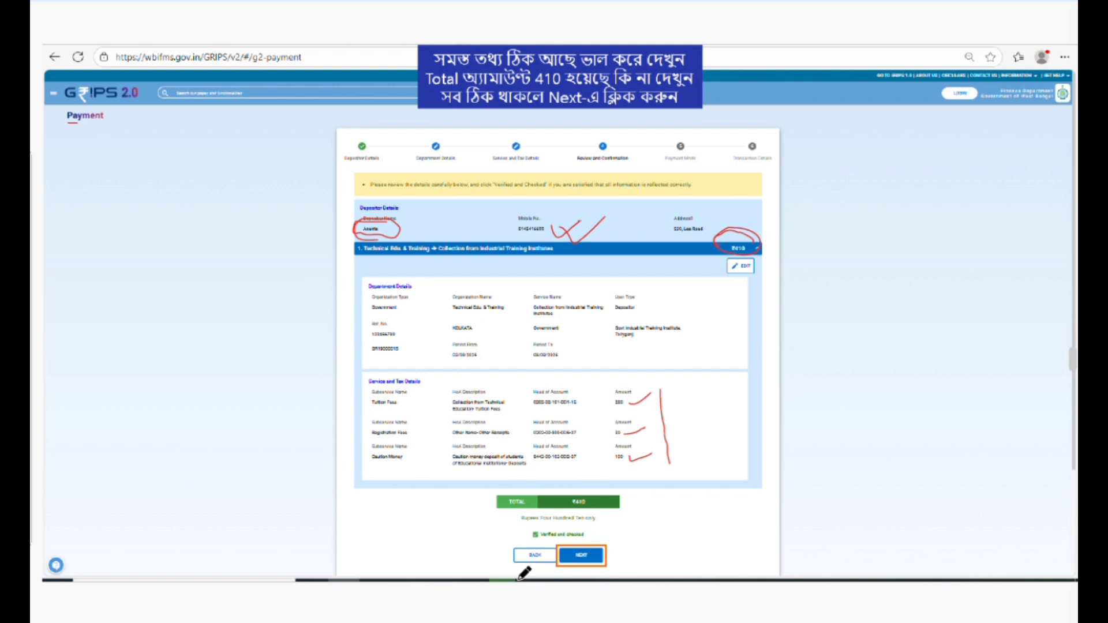
{"action": "mouse_move", "coordinate": [603, 500]}
{"action": "left_mouse_down"}
{"action": "mouse_move", "coordinate": [563, 494]}
{"action": "mouse_move", "coordinate": [559, 512]}
{"action": "mouse_move", "coordinate": [585, 518]}
{"action": "mouse_move", "coordinate": [611, 494]}
{"action": "mouse_move", "coordinate": [572, 496]}
{"action": "left_mouse_up"}
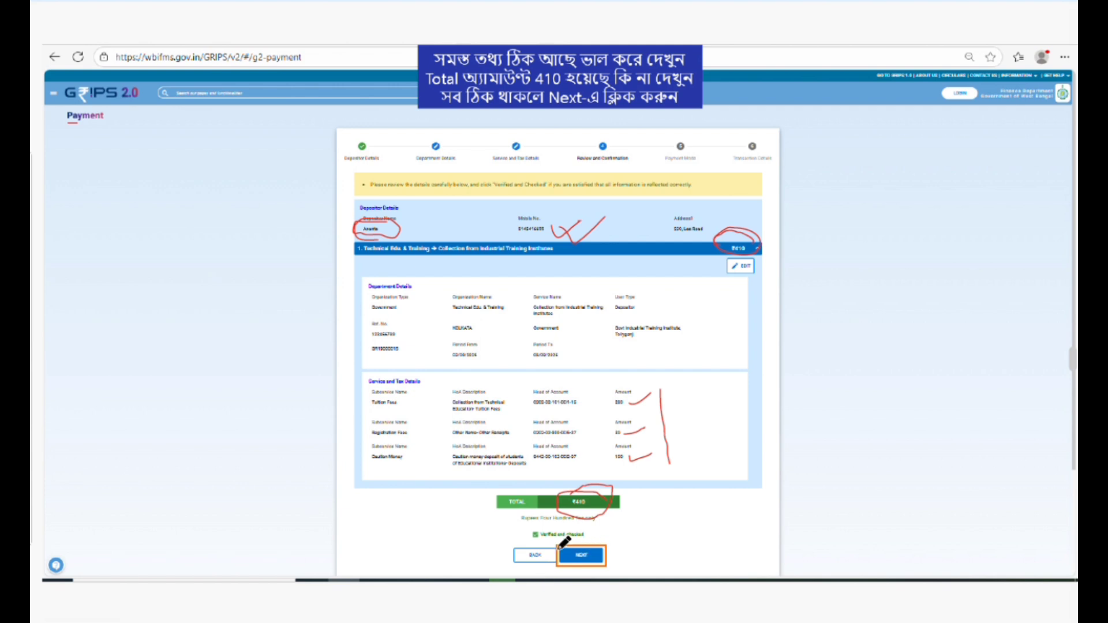
{"action": "mouse_move", "coordinate": [561, 564]}
{"action": "left_mouse_down"}
{"action": "mouse_move", "coordinate": [606, 569]}
{"action": "mouse_move", "coordinate": [605, 538]}
{"action": "mouse_move", "coordinate": [562, 540]}
{"action": "mouse_move", "coordinate": [554, 561]}
{"action": "mouse_move", "coordinate": [603, 563]}
{"action": "mouse_move", "coordinate": [569, 540]}
{"action": "mouse_move", "coordinate": [572, 565]}
{"action": "mouse_move", "coordinate": [600, 553]}
{"action": "left_mouse_up"}
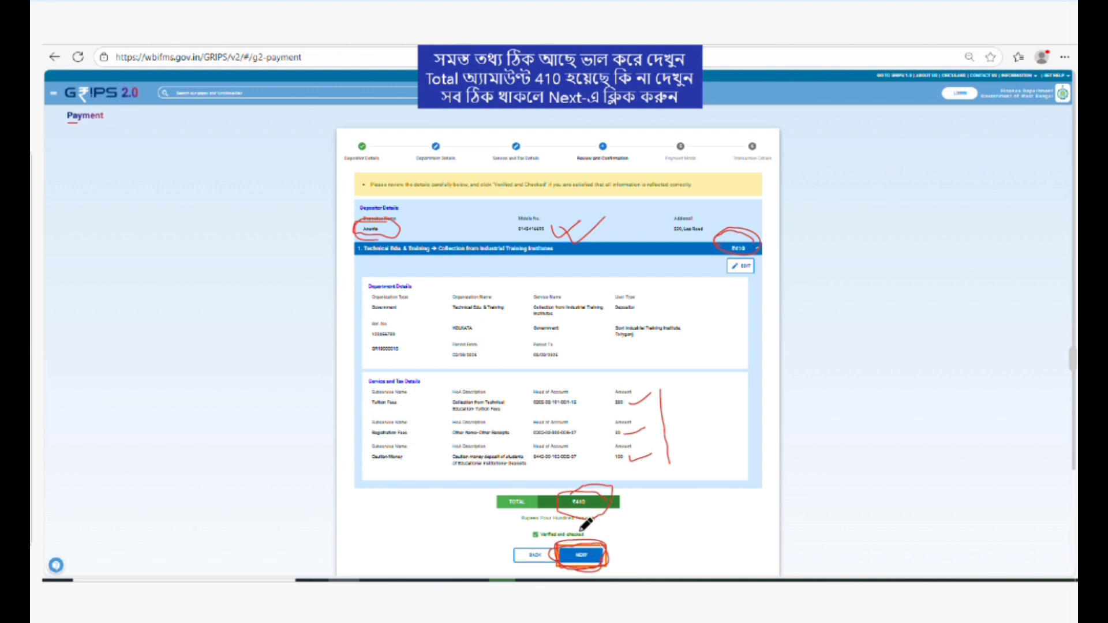
Circle the Payment Mode dropdown and its Online Payment value, the Pay Via and Payment Gateway arrows, and the Next button
{"action": "key", "text": "Right"}
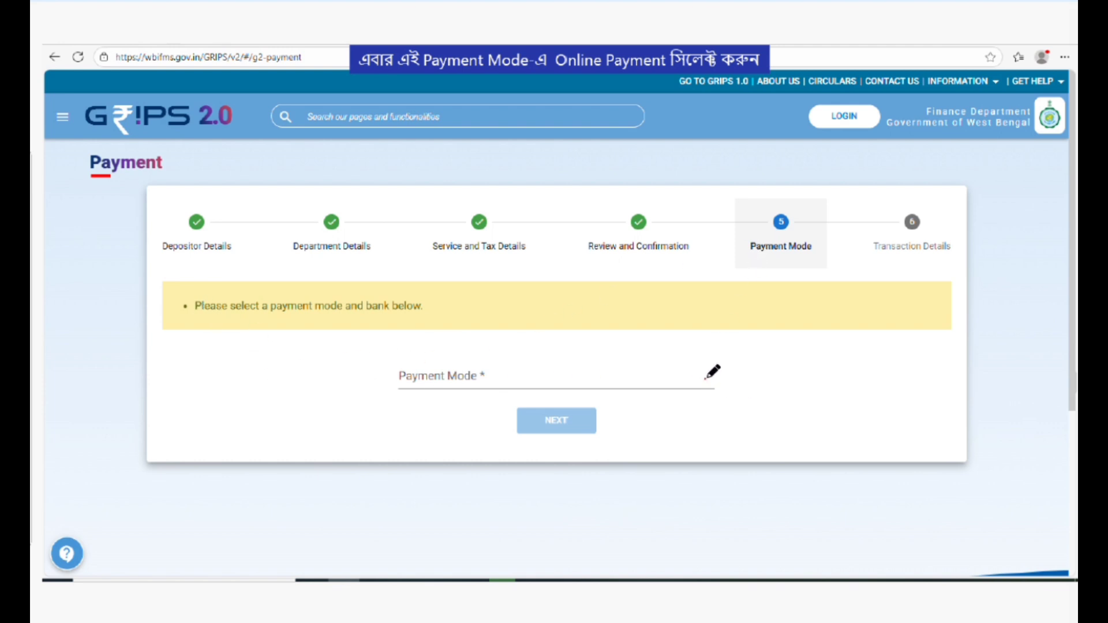
{"action": "mouse_move", "coordinate": [707, 367]}
{"action": "left_mouse_down"}
{"action": "mouse_move", "coordinate": [692, 386]}
{"action": "mouse_move", "coordinate": [723, 375]}
{"action": "mouse_move", "coordinate": [697, 383]}
{"action": "mouse_move", "coordinate": [736, 392]}
{"action": "mouse_move", "coordinate": [732, 400]}
{"action": "left_mouse_up"}
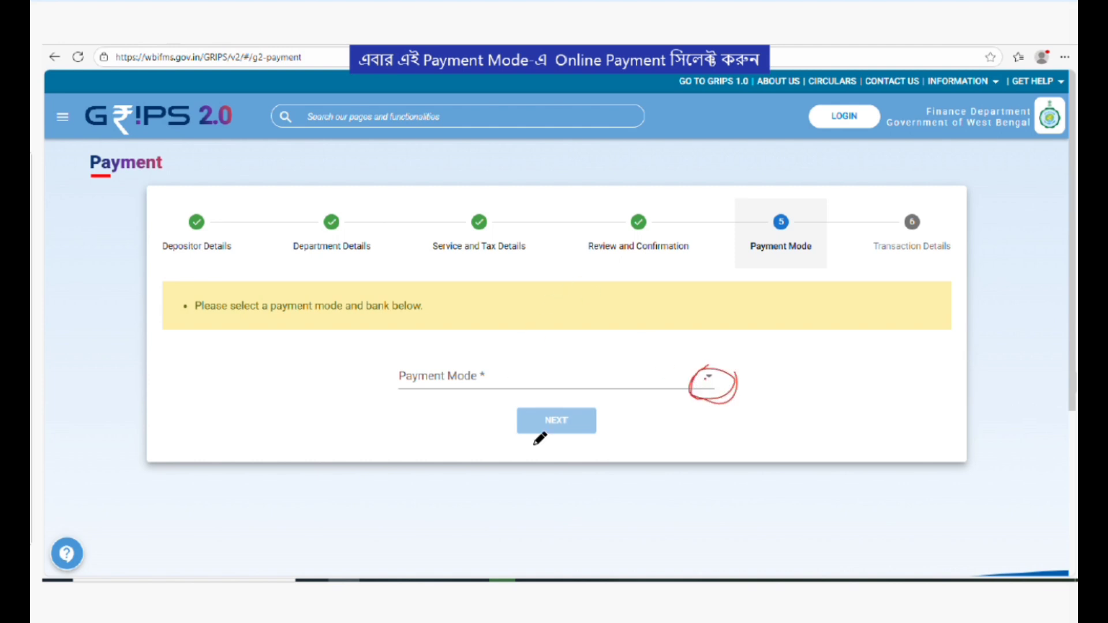
{"action": "key", "text": "Right"}
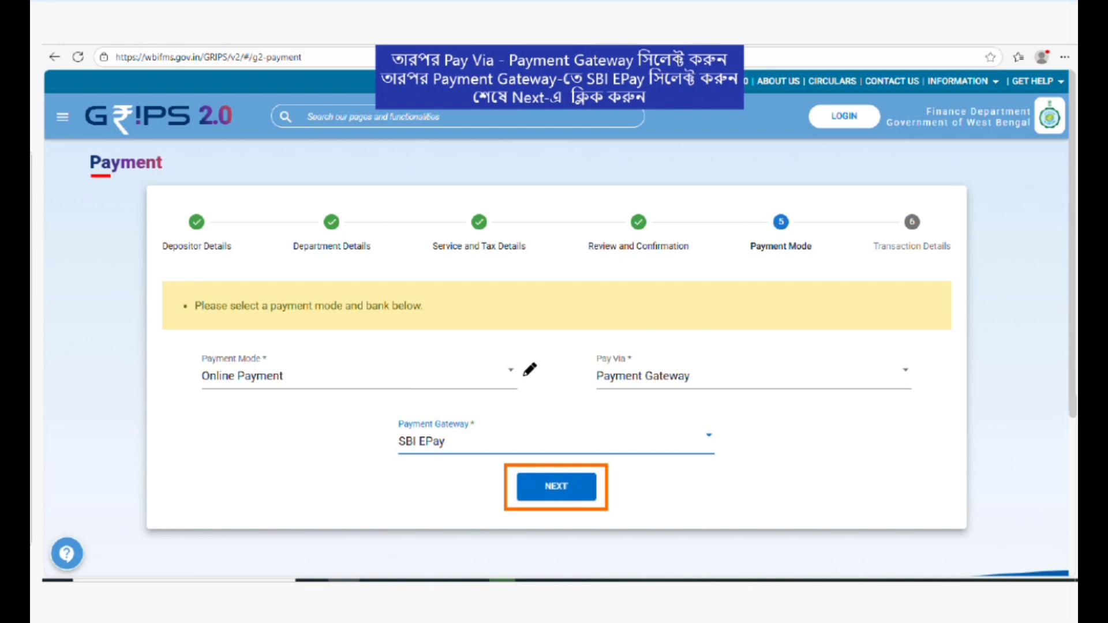
{"action": "mouse_move", "coordinate": [293, 370]}
{"action": "left_mouse_down"}
{"action": "mouse_move", "coordinate": [184, 353]}
{"action": "mouse_move", "coordinate": [216, 393]}
{"action": "mouse_move", "coordinate": [300, 370]}
{"action": "mouse_move", "coordinate": [192, 365]}
{"action": "mouse_move", "coordinate": [228, 403]}
{"action": "mouse_move", "coordinate": [289, 348]}
{"action": "mouse_move", "coordinate": [276, 353]}
{"action": "left_mouse_up"}
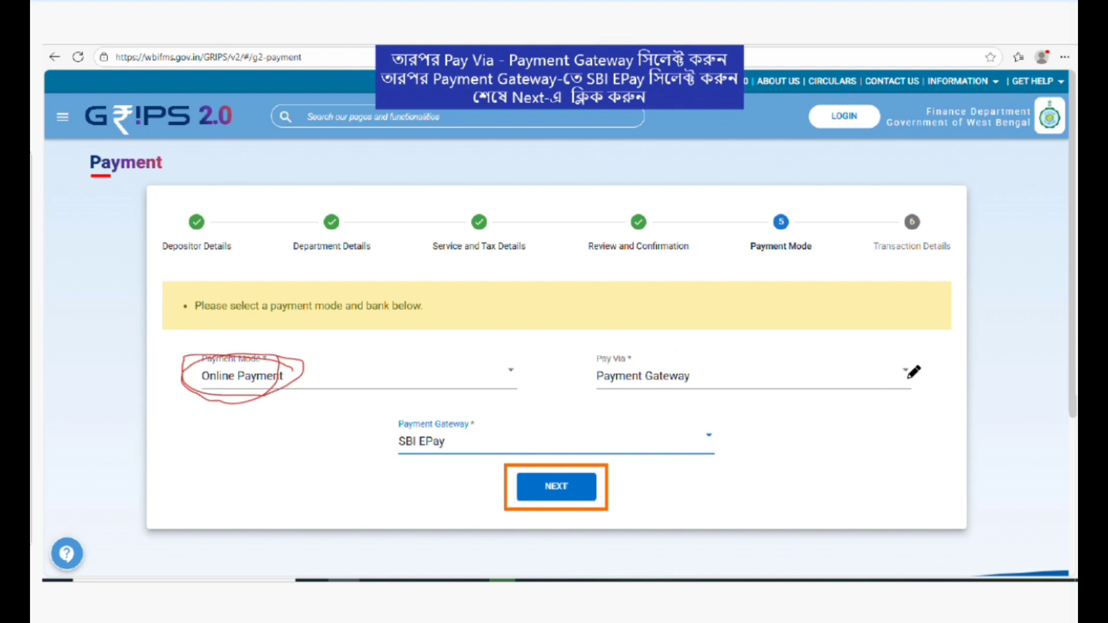
{"action": "mouse_move", "coordinate": [905, 366]}
{"action": "left_mouse_down"}
{"action": "mouse_move", "coordinate": [884, 382]}
{"action": "mouse_move", "coordinate": [930, 369]}
{"action": "mouse_move", "coordinate": [892, 364]}
{"action": "left_mouse_up"}
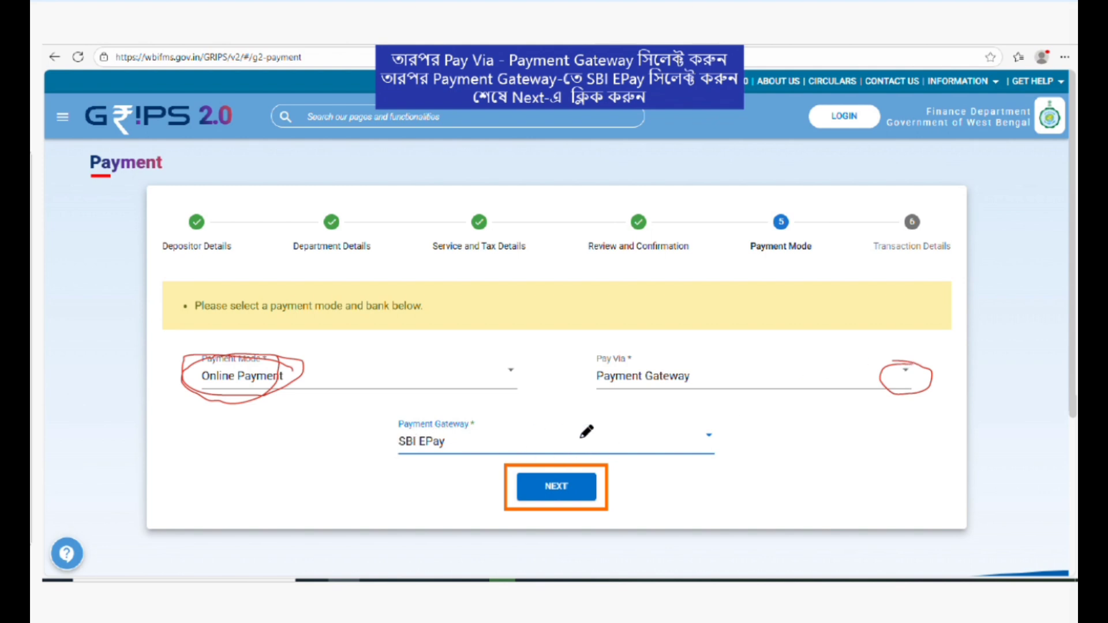
{"action": "mouse_move", "coordinate": [729, 430]}
{"action": "left_mouse_down"}
{"action": "mouse_move", "coordinate": [696, 430]}
{"action": "mouse_move", "coordinate": [701, 456]}
{"action": "mouse_move", "coordinate": [736, 430]}
{"action": "mouse_move", "coordinate": [683, 434]}
{"action": "mouse_move", "coordinate": [743, 450]}
{"action": "mouse_move", "coordinate": [701, 425]}
{"action": "mouse_move", "coordinate": [696, 446]}
{"action": "mouse_move", "coordinate": [727, 427]}
{"action": "mouse_move", "coordinate": [685, 452]}
{"action": "mouse_move", "coordinate": [736, 449]}
{"action": "mouse_move", "coordinate": [720, 452]}
{"action": "left_mouse_up"}
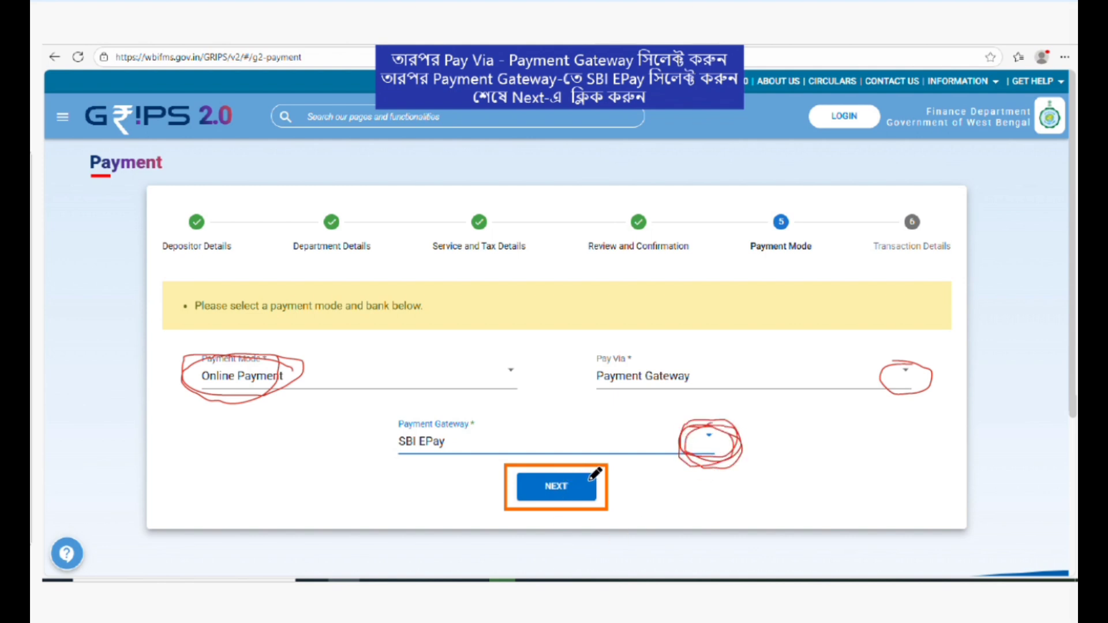
{"action": "mouse_move", "coordinate": [589, 481]}
{"action": "left_mouse_down"}
{"action": "mouse_move", "coordinate": [532, 465]}
{"action": "mouse_move", "coordinate": [508, 484]}
{"action": "mouse_move", "coordinate": [580, 508]}
{"action": "mouse_move", "coordinate": [594, 471]}
{"action": "mouse_move", "coordinate": [514, 467]}
{"action": "mouse_move", "coordinate": [543, 522]}
{"action": "mouse_move", "coordinate": [586, 472]}
{"action": "mouse_move", "coordinate": [509, 491]}
{"action": "mouse_move", "coordinate": [604, 491]}
{"action": "left_mouse_up"}
In the Success dialog, tick the GRIPS Payment ID and the GRN, and circle the Success heading and the OK button
{"action": "scroll", "coordinate": [544, 468], "scroll_direction": "down", "scroll_amount": 1}
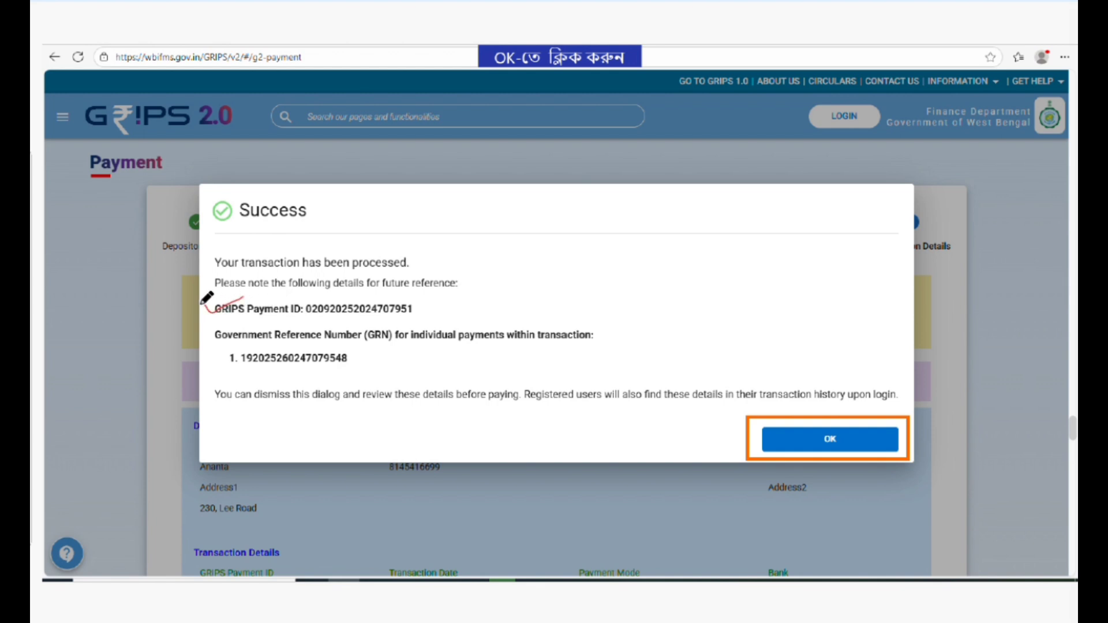
{"action": "left_click_drag", "start_coordinate": [202, 303], "coordinate": [267, 296]}
{"action": "left_click_drag", "start_coordinate": [212, 356], "coordinate": [271, 341]}
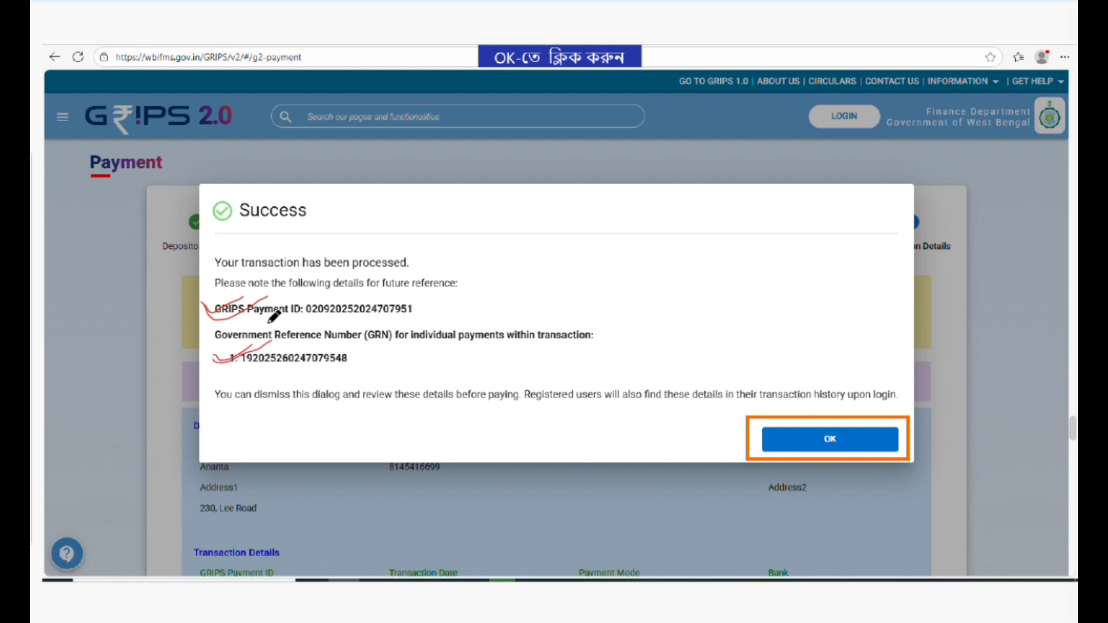
{"action": "mouse_move", "coordinate": [235, 227]}
{"action": "left_mouse_down"}
{"action": "mouse_move", "coordinate": [283, 228]}
{"action": "mouse_move", "coordinate": [334, 194]}
{"action": "mouse_move", "coordinate": [217, 193]}
{"action": "mouse_move", "coordinate": [209, 227]}
{"action": "mouse_move", "coordinate": [337, 217]}
{"action": "mouse_move", "coordinate": [277, 177]}
{"action": "mouse_move", "coordinate": [198, 193]}
{"action": "mouse_move", "coordinate": [224, 228]}
{"action": "mouse_move", "coordinate": [295, 232]}
{"action": "left_mouse_up"}
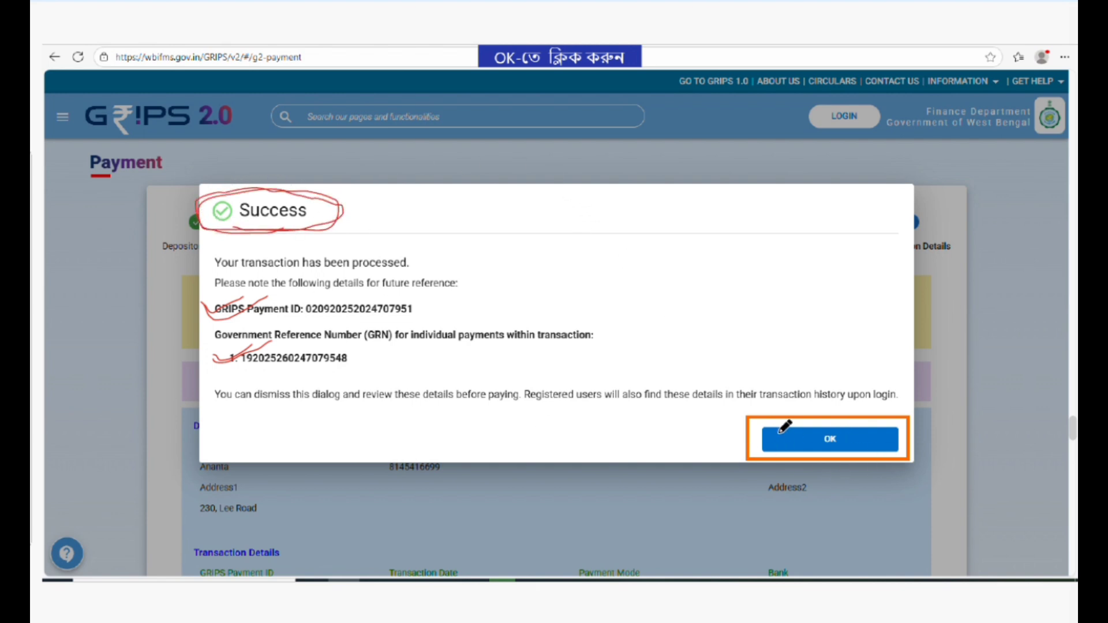
{"action": "mouse_move", "coordinate": [880, 430]}
{"action": "left_mouse_down"}
{"action": "mouse_move", "coordinate": [893, 453]}
{"action": "mouse_move", "coordinate": [795, 453]}
{"action": "mouse_move", "coordinate": [860, 431]}
{"action": "mouse_move", "coordinate": [811, 464]}
{"action": "mouse_move", "coordinate": [877, 434]}
{"action": "mouse_move", "coordinate": [776, 430]}
{"action": "mouse_move", "coordinate": [852, 435]}
{"action": "left_mouse_up"}
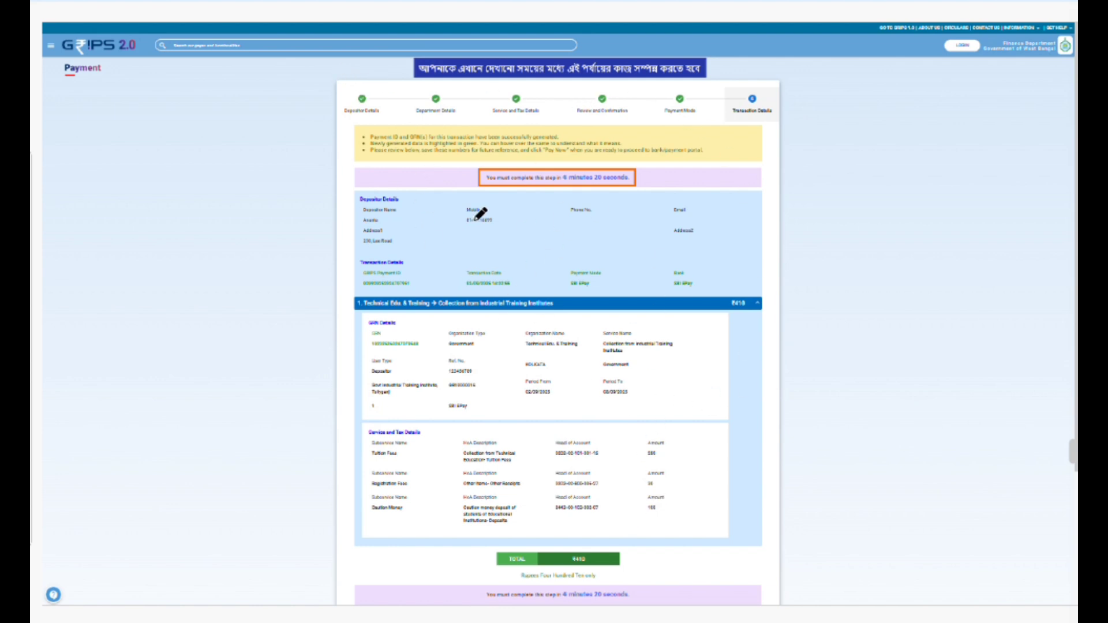
On the Transaction Details page, circle the total amount and mark the time-limit notice above the depositor details
{"action": "mouse_move", "coordinate": [587, 550]}
{"action": "left_mouse_down"}
{"action": "mouse_move", "coordinate": [565, 561]}
{"action": "mouse_move", "coordinate": [577, 579]}
{"action": "mouse_move", "coordinate": [603, 553]}
{"action": "mouse_move", "coordinate": [580, 547]}
{"action": "left_mouse_up"}
{"action": "mouse_move", "coordinate": [620, 169]}
{"action": "left_mouse_down"}
{"action": "mouse_move", "coordinate": [636, 175]}
{"action": "mouse_move", "coordinate": [585, 194]}
{"action": "mouse_move", "coordinate": [493, 190]}
{"action": "mouse_move", "coordinate": [469, 171]}
{"action": "mouse_move", "coordinate": [497, 157]}
{"action": "mouse_move", "coordinate": [594, 158]}
{"action": "mouse_move", "coordinate": [641, 173]}
{"action": "mouse_move", "coordinate": [543, 203]}
{"action": "mouse_move", "coordinate": [464, 176]}
{"action": "mouse_move", "coordinate": [541, 156]}
{"action": "mouse_move", "coordinate": [638, 168]}
{"action": "mouse_move", "coordinate": [563, 202]}
{"action": "mouse_move", "coordinate": [470, 173]}
{"action": "mouse_move", "coordinate": [595, 152]}
{"action": "mouse_move", "coordinate": [643, 185]}
{"action": "mouse_move", "coordinate": [530, 201]}
{"action": "mouse_move", "coordinate": [484, 155]}
{"action": "mouse_move", "coordinate": [505, 152]}
{"action": "left_mouse_up"}
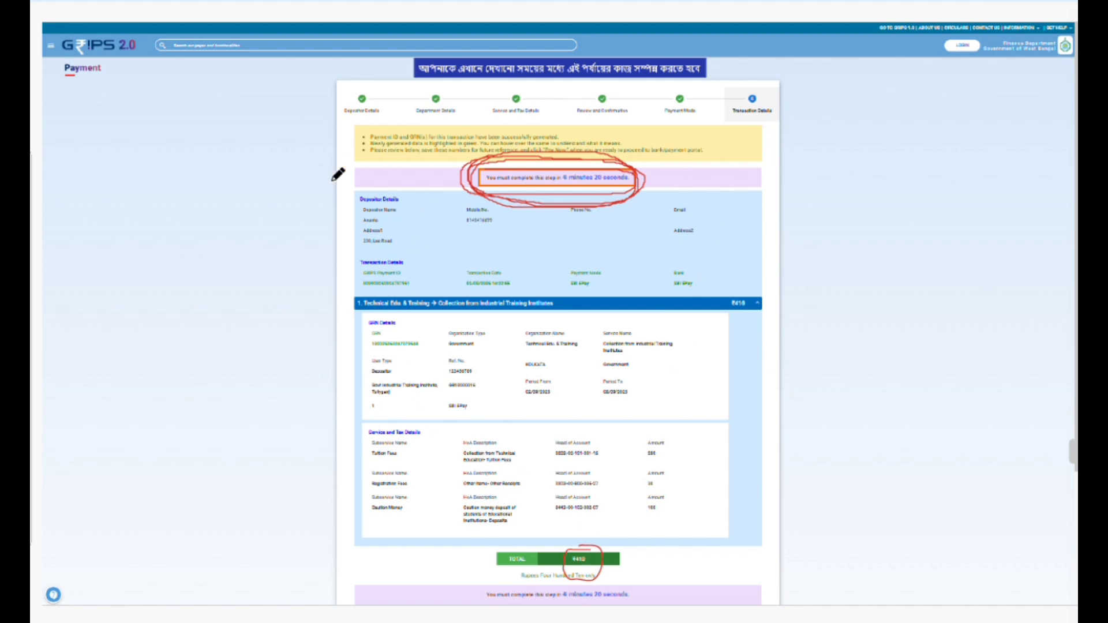
{"action": "mouse_move", "coordinate": [342, 182]}
{"action": "left_mouse_down"}
{"action": "mouse_move", "coordinate": [603, 179]}
{"action": "mouse_move", "coordinate": [750, 196]}
{"action": "mouse_move", "coordinate": [768, 456]}
{"action": "mouse_move", "coordinate": [736, 546]}
{"action": "mouse_move", "coordinate": [580, 552]}
{"action": "mouse_move", "coordinate": [419, 539]}
{"action": "mouse_move", "coordinate": [337, 484]}
{"action": "mouse_move", "coordinate": [328, 261]}
{"action": "mouse_move", "coordinate": [366, 152]}
{"action": "mouse_move", "coordinate": [525, 152]}
{"action": "mouse_move", "coordinate": [740, 196]}
{"action": "left_mouse_up"}
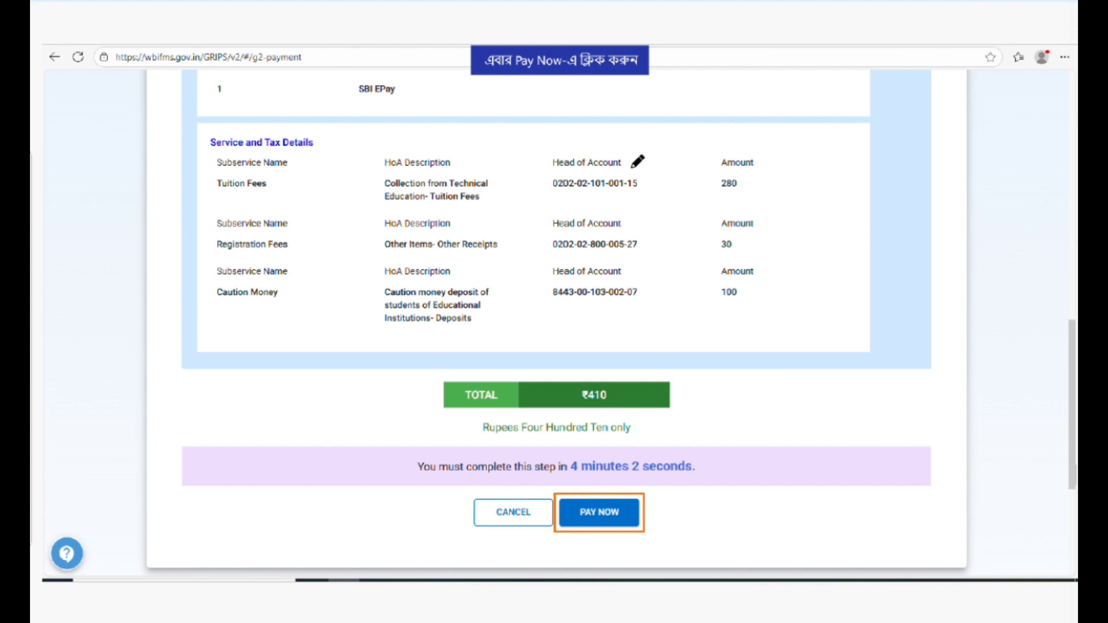
Tick the 280, 30 and 100 amounts above the total, and circle the Pay Now button
{"action": "left_click_drag", "start_coordinate": [752, 180], "coordinate": [789, 172]}
{"action": "left_click_drag", "start_coordinate": [749, 242], "coordinate": [786, 216]}
{"action": "left_click_drag", "start_coordinate": [751, 304], "coordinate": [783, 295]}
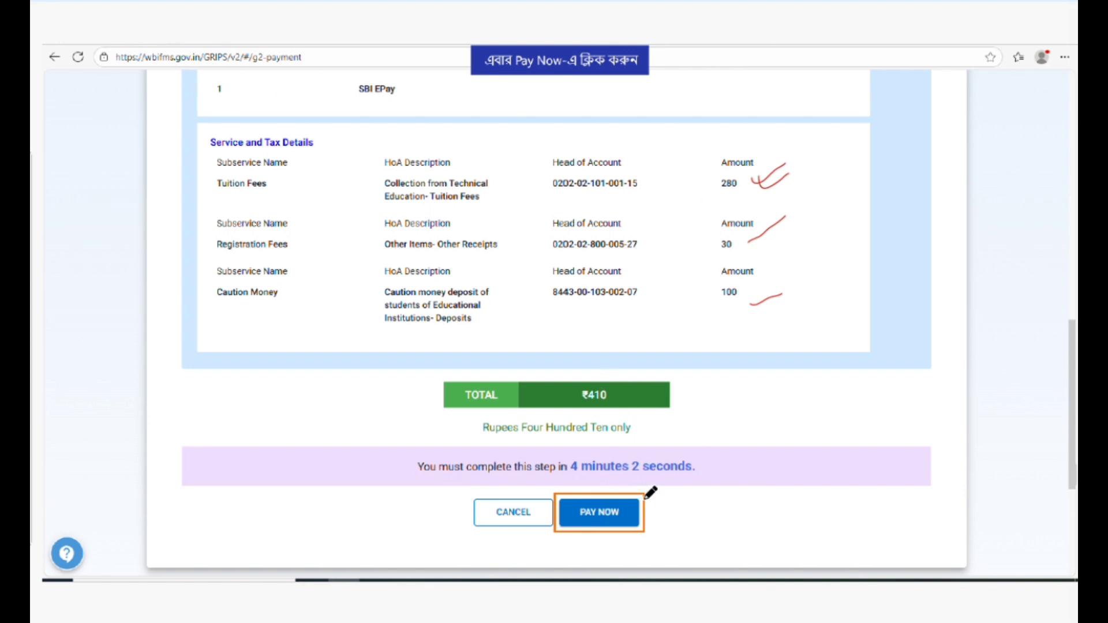
{"action": "mouse_move", "coordinate": [645, 499]}
{"action": "left_mouse_down"}
{"action": "mouse_move", "coordinate": [606, 488]}
{"action": "mouse_move", "coordinate": [555, 497]}
{"action": "mouse_move", "coordinate": [563, 532]}
{"action": "mouse_move", "coordinate": [620, 539]}
{"action": "mouse_move", "coordinate": [641, 494]}
{"action": "mouse_move", "coordinate": [580, 491]}
{"action": "mouse_move", "coordinate": [560, 523]}
{"action": "mouse_move", "coordinate": [654, 522]}
{"action": "mouse_move", "coordinate": [600, 490]}
{"action": "mouse_move", "coordinate": [580, 541]}
{"action": "mouse_move", "coordinate": [615, 493]}
{"action": "mouse_move", "coordinate": [565, 516]}
{"action": "left_mouse_up"}
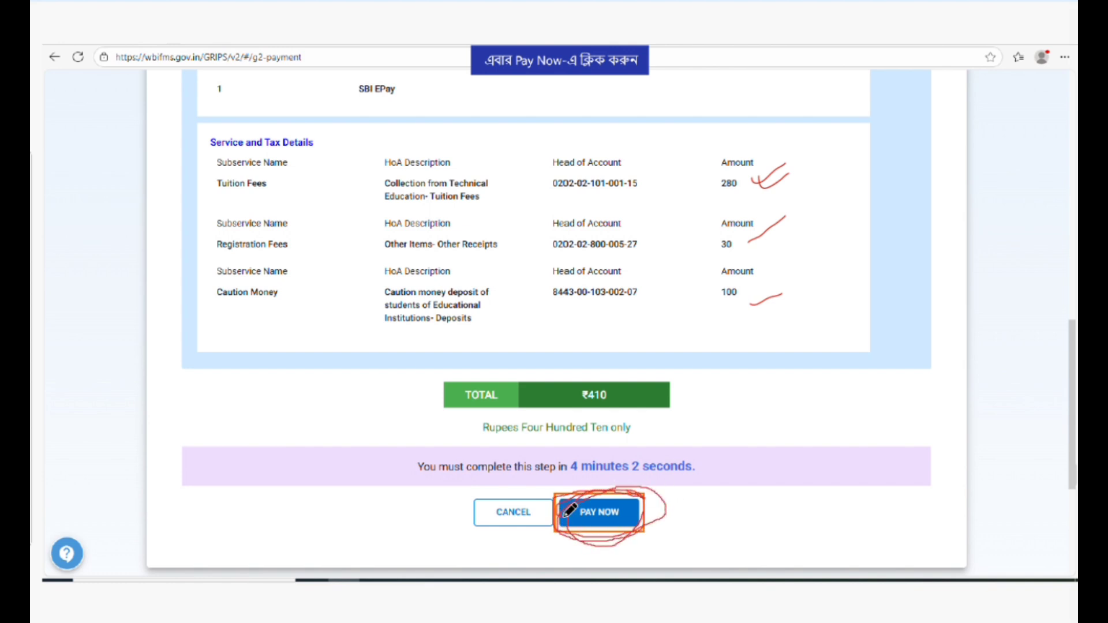
On the SBI ePay page, mark the payment methods from Debit/Credit/Prepaid Cards through NEFT
{"action": "scroll", "coordinate": [570, 507], "scroll_direction": "down", "scroll_amount": 1}
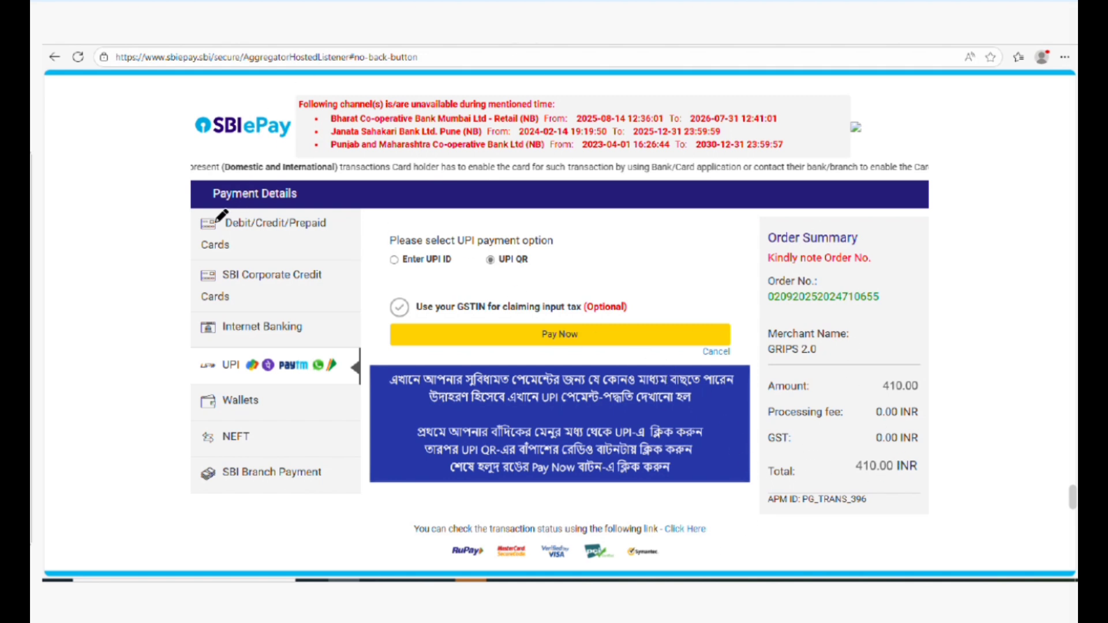
{"action": "left_click_drag", "start_coordinate": [183, 286], "coordinate": [246, 250]}
{"action": "mouse_move", "coordinate": [186, 365]}
{"action": "left_mouse_down"}
{"action": "mouse_move", "coordinate": [230, 356]}
{"action": "mouse_move", "coordinate": [231, 327]}
{"action": "left_mouse_up"}
{"action": "left_click_drag", "start_coordinate": [194, 408], "coordinate": [217, 398]}
{"action": "left_click_drag", "start_coordinate": [185, 444], "coordinate": [237, 433]}
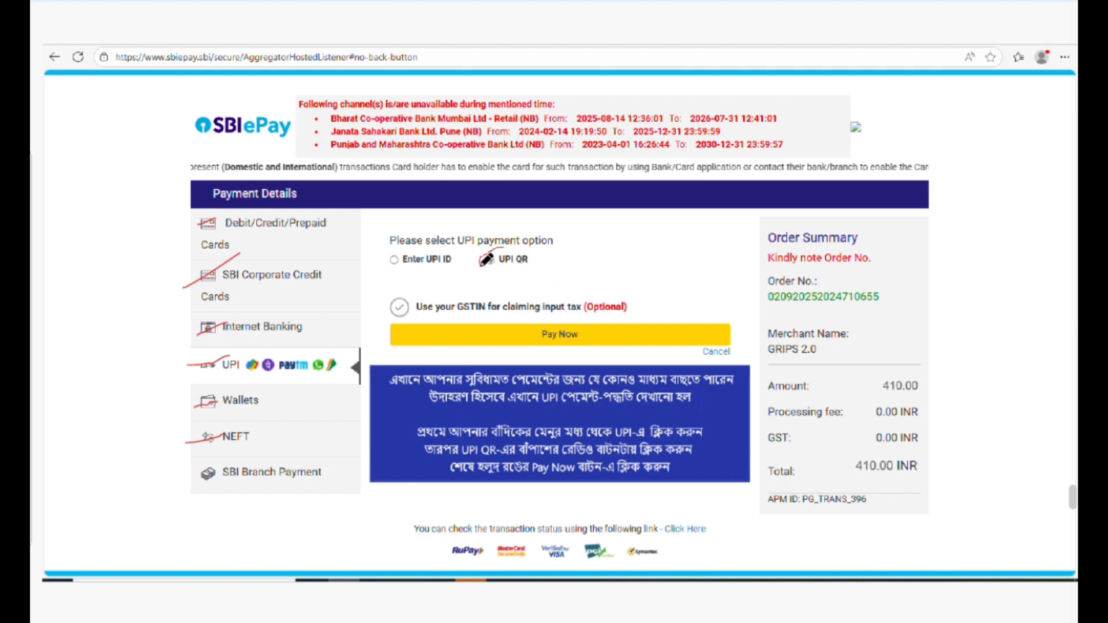
Circle the UPI QR payment option and advance to the Scan UPI QR page
{"action": "mouse_move", "coordinate": [485, 262]}
{"action": "left_mouse_down"}
{"action": "mouse_move", "coordinate": [540, 270]}
{"action": "mouse_move", "coordinate": [520, 249]}
{"action": "mouse_move", "coordinate": [479, 260]}
{"action": "mouse_move", "coordinate": [519, 276]}
{"action": "mouse_move", "coordinate": [529, 239]}
{"action": "mouse_move", "coordinate": [472, 267]}
{"action": "mouse_move", "coordinate": [559, 255]}
{"action": "mouse_move", "coordinate": [518, 244]}
{"action": "left_mouse_up"}
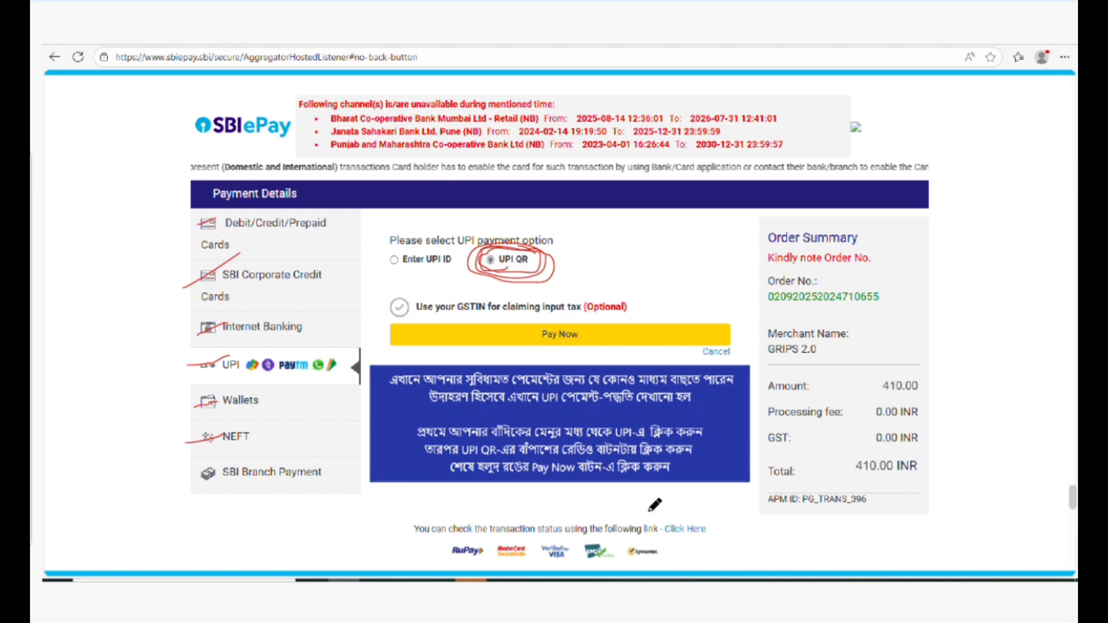
{"action": "scroll", "coordinate": [649, 512], "scroll_direction": "down", "scroll_amount": 1}
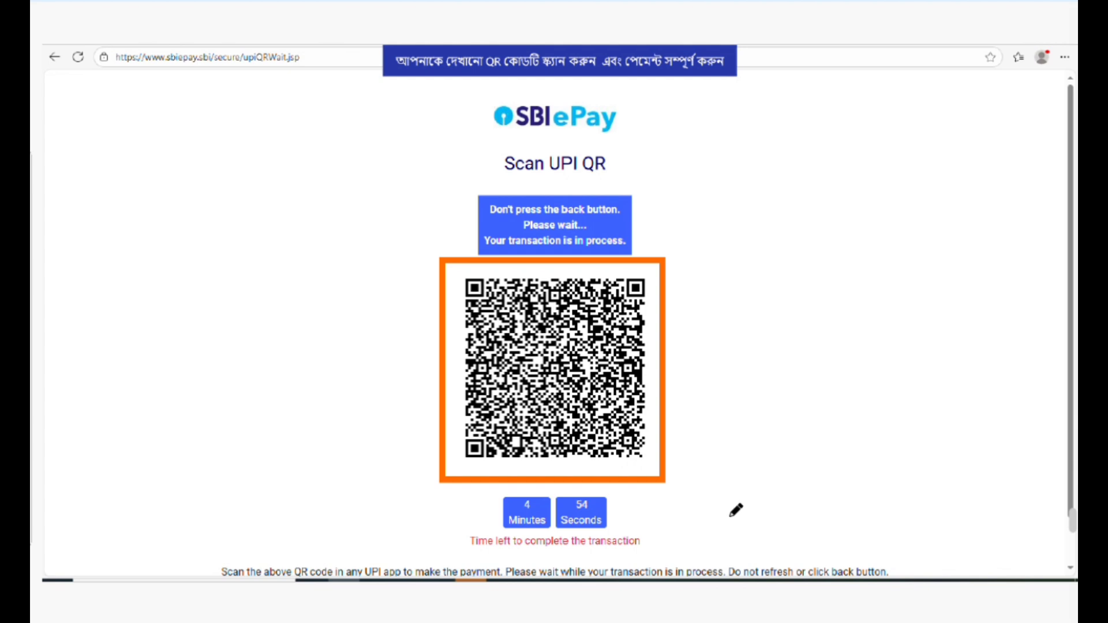
Circle the QR code on the Scan UPI QR page in red pen
{"action": "mouse_move", "coordinate": [439, 261]}
{"action": "left_mouse_down"}
{"action": "mouse_move", "coordinate": [639, 258]}
{"action": "mouse_move", "coordinate": [657, 286]}
{"action": "mouse_move", "coordinate": [655, 484]}
{"action": "mouse_move", "coordinate": [532, 492]}
{"action": "mouse_move", "coordinate": [404, 450]}
{"action": "mouse_move", "coordinate": [453, 257]}
{"action": "mouse_move", "coordinate": [664, 245]}
{"action": "mouse_move", "coordinate": [684, 413]}
{"action": "mouse_move", "coordinate": [531, 491]}
{"action": "mouse_move", "coordinate": [404, 399]}
{"action": "mouse_move", "coordinate": [447, 254]}
{"action": "mouse_move", "coordinate": [512, 251]}
{"action": "left_mouse_up"}
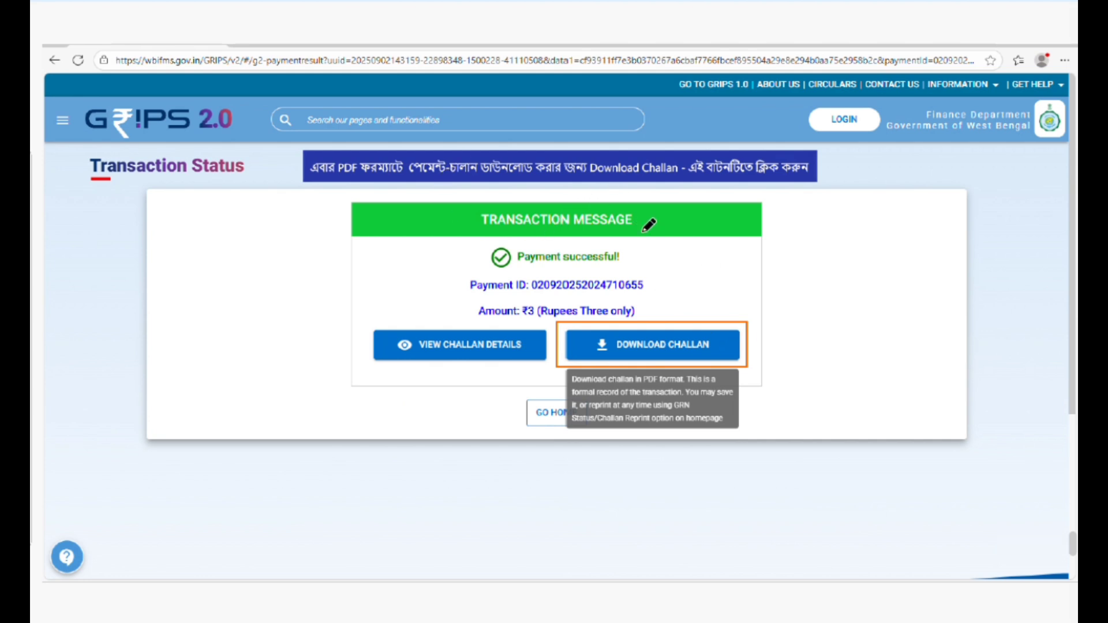
On the Transaction Status page, tick the payment success message and payment ID, and circle the amount and the Download Challan button
{"action": "mouse_move", "coordinate": [657, 249]}
{"action": "left_mouse_down"}
{"action": "mouse_move", "coordinate": [694, 233]}
{"action": "mouse_move", "coordinate": [709, 239]}
{"action": "left_mouse_up"}
{"action": "left_click_drag", "start_coordinate": [648, 275], "coordinate": [699, 270]}
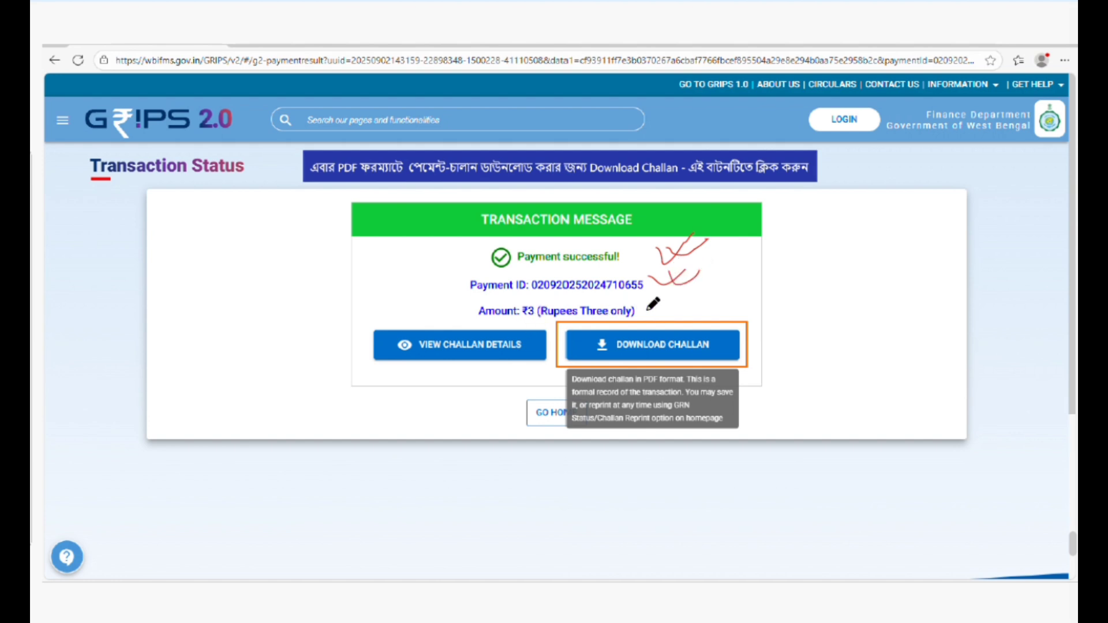
{"action": "mouse_move", "coordinate": [648, 308]}
{"action": "left_mouse_down"}
{"action": "mouse_move", "coordinate": [480, 300]}
{"action": "mouse_move", "coordinate": [470, 311]}
{"action": "mouse_move", "coordinate": [563, 321]}
{"action": "mouse_move", "coordinate": [640, 313]}
{"action": "mouse_move", "coordinate": [511, 298]}
{"action": "mouse_move", "coordinate": [471, 305]}
{"action": "left_mouse_up"}
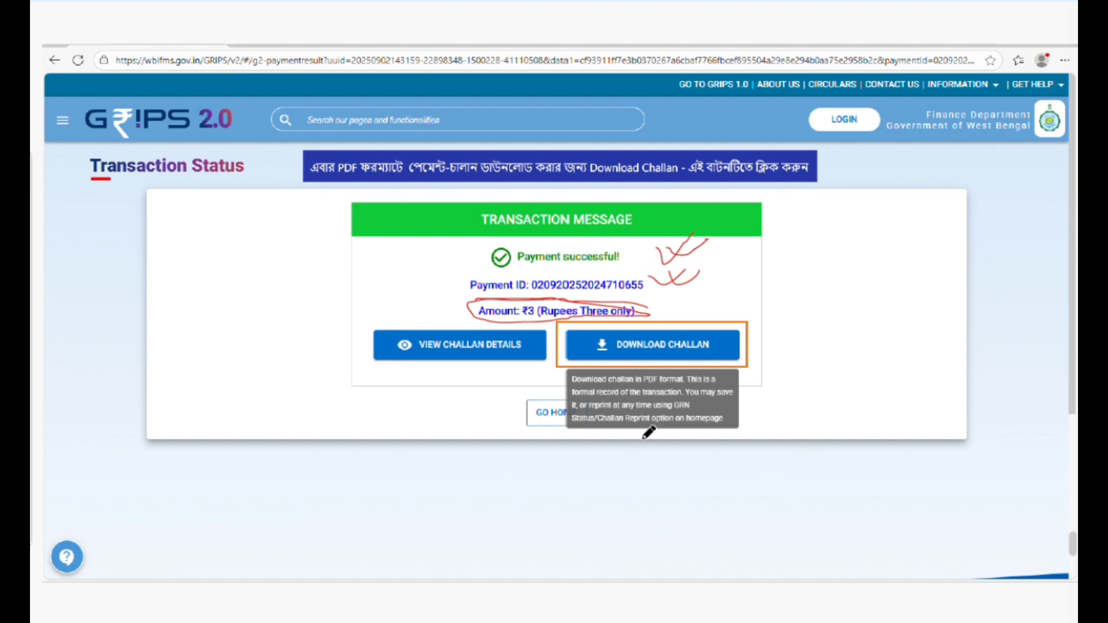
{"action": "mouse_move", "coordinate": [750, 331]}
{"action": "left_mouse_down"}
{"action": "mouse_move", "coordinate": [576, 328]}
{"action": "mouse_move", "coordinate": [561, 346]}
{"action": "mouse_move", "coordinate": [690, 365]}
{"action": "mouse_move", "coordinate": [751, 349]}
{"action": "mouse_move", "coordinate": [714, 321]}
{"action": "mouse_move", "coordinate": [613, 319]}
{"action": "mouse_move", "coordinate": [558, 334]}
{"action": "mouse_move", "coordinate": [580, 361]}
{"action": "mouse_move", "coordinate": [639, 362]}
{"action": "left_mouse_up"}
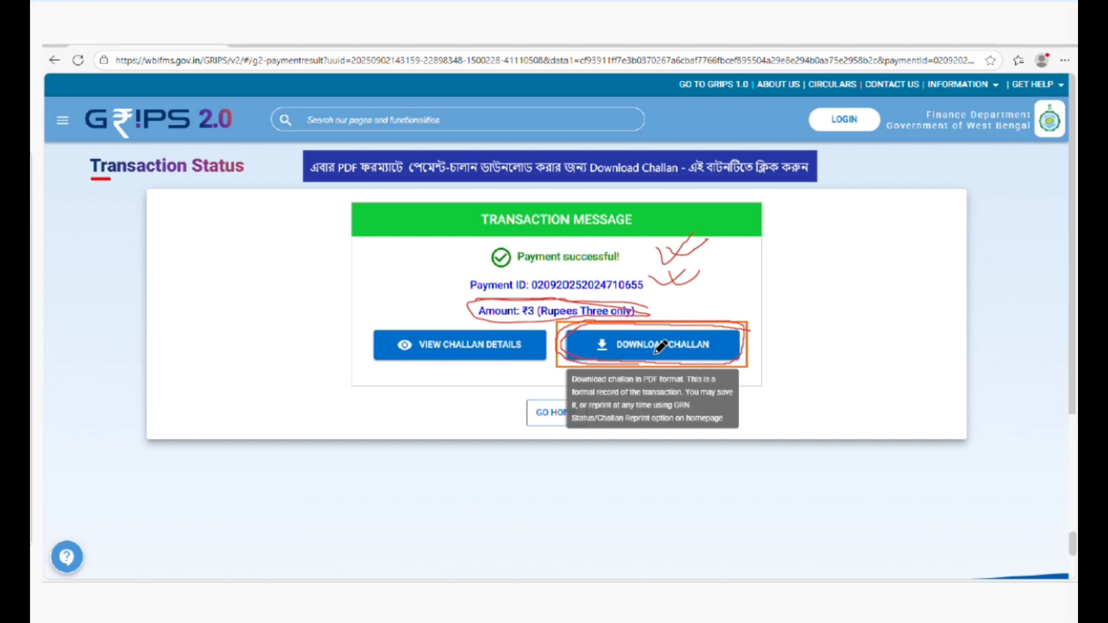
{"action": "scroll", "coordinate": [661, 347], "scroll_direction": "down", "scroll_amount": 1}
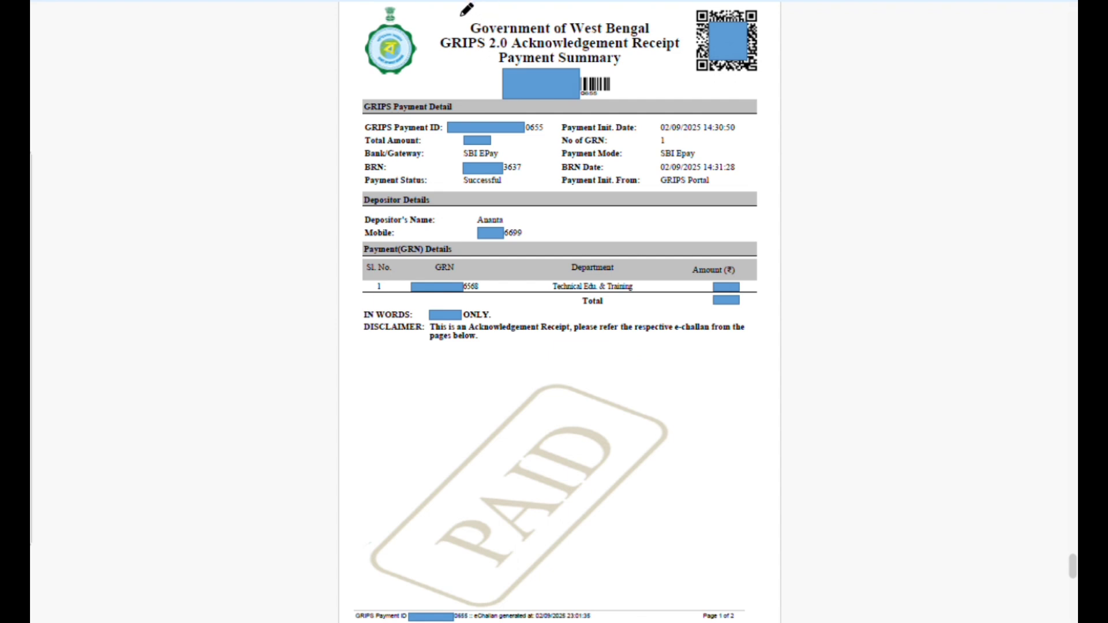
On the GRIPS 2.0 Acknowledgement Receipt, mark the heading, the Payment ID, Total Amount and Bank/Gateway rows, and the payment status
{"action": "left_click_drag", "start_coordinate": [445, 11], "coordinate": [488, 6]}
{"action": "mouse_move", "coordinate": [376, 118]}
{"action": "left_mouse_down"}
{"action": "mouse_move", "coordinate": [350, 129]}
{"action": "mouse_move", "coordinate": [341, 160]}
{"action": "left_mouse_up"}
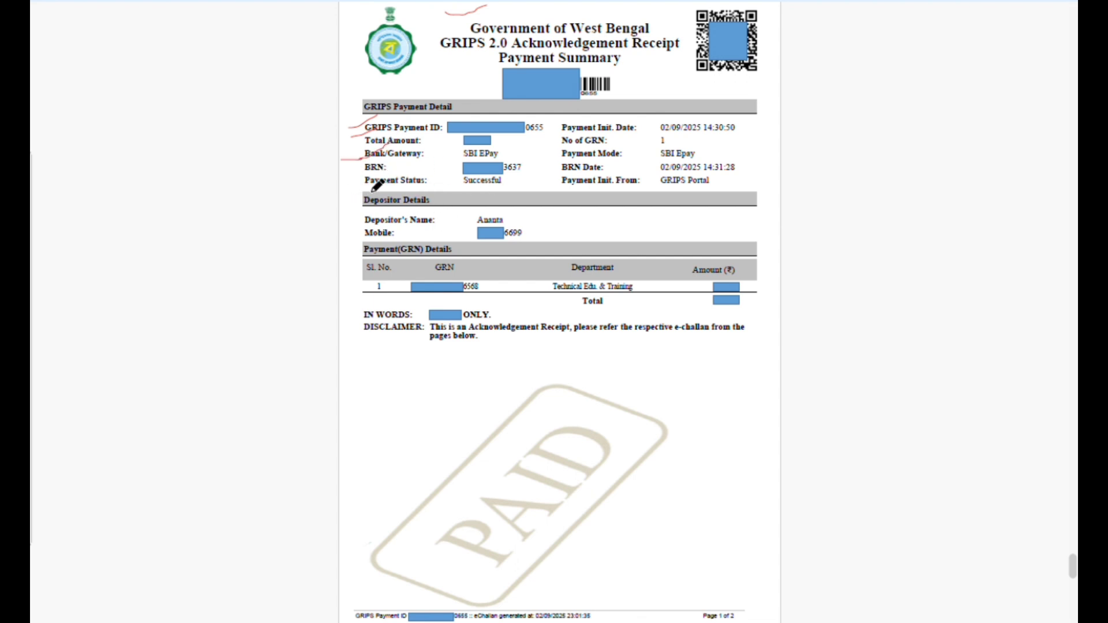
{"action": "mouse_move", "coordinate": [504, 184]}
{"action": "left_mouse_down"}
{"action": "mouse_move", "coordinate": [524, 186]}
{"action": "mouse_move", "coordinate": [506, 184]}
{"action": "left_mouse_up"}
{"action": "scroll", "coordinate": [621, 409], "scroll_direction": "down", "scroll_amount": 2}
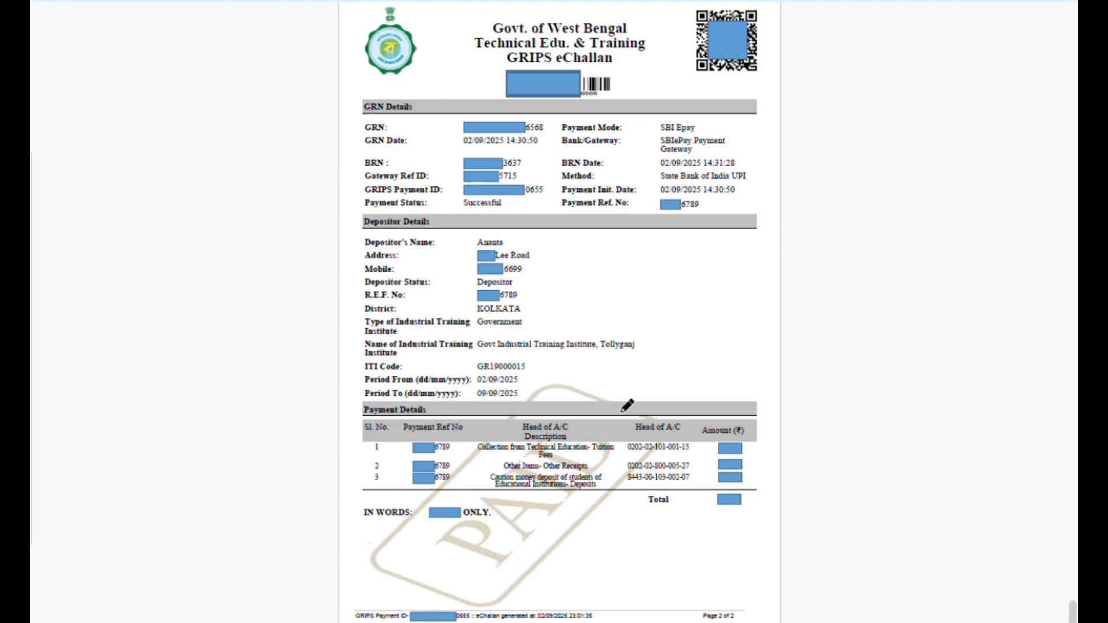